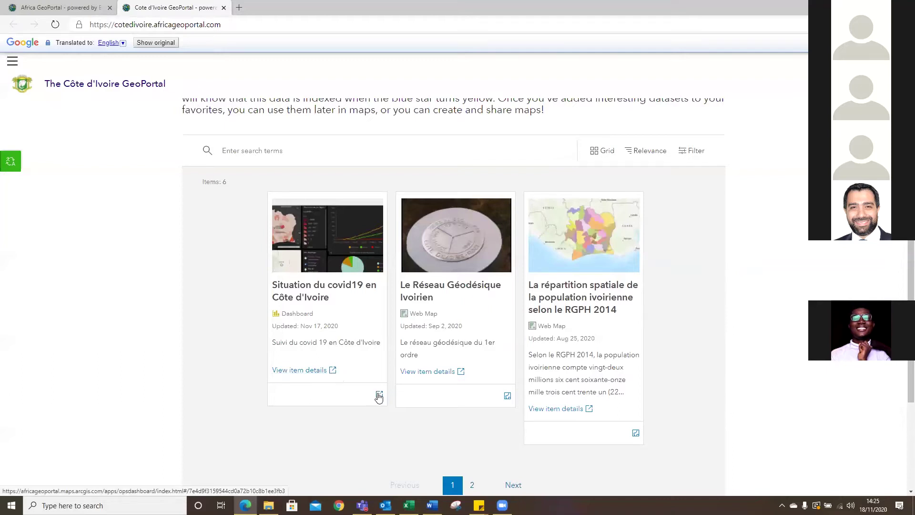
# Switch from the Côte d'Ivoire GeoPortal to the Africa GeoPortal home page and examine its trending maps and resource sections.
pyautogui.scroll(7, 778, 165)
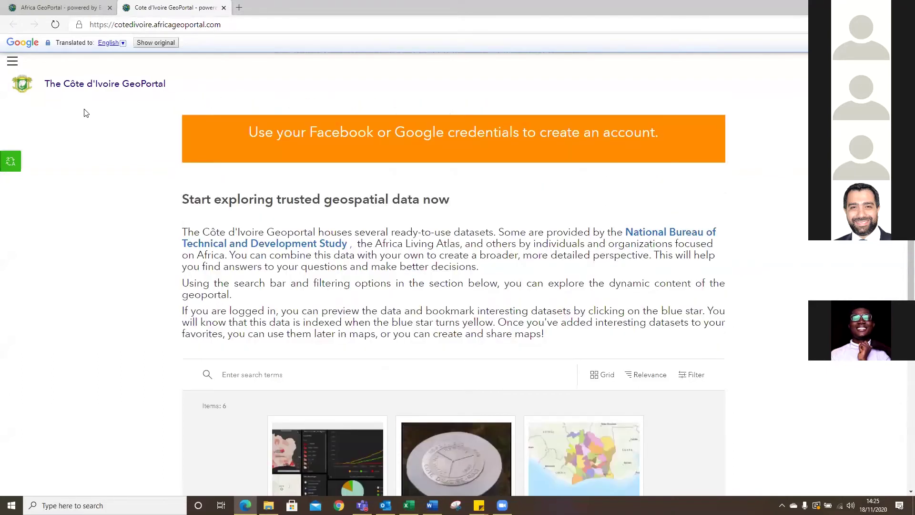
pyautogui.hotkey('ctrl', 'shift', 'Tab')
pyautogui.scroll(-7, 566, 213)
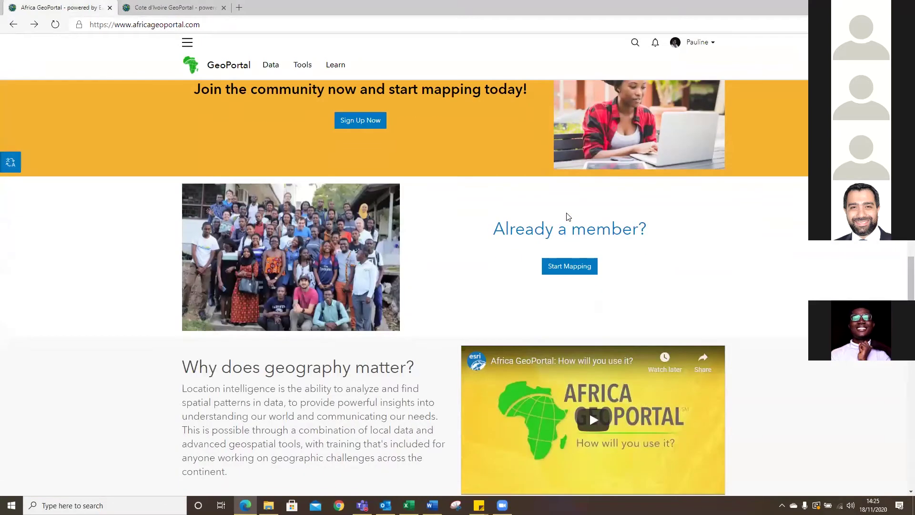
pyautogui.scroll(-3, 567, 216)
pyautogui.scroll(-5, 567, 217)
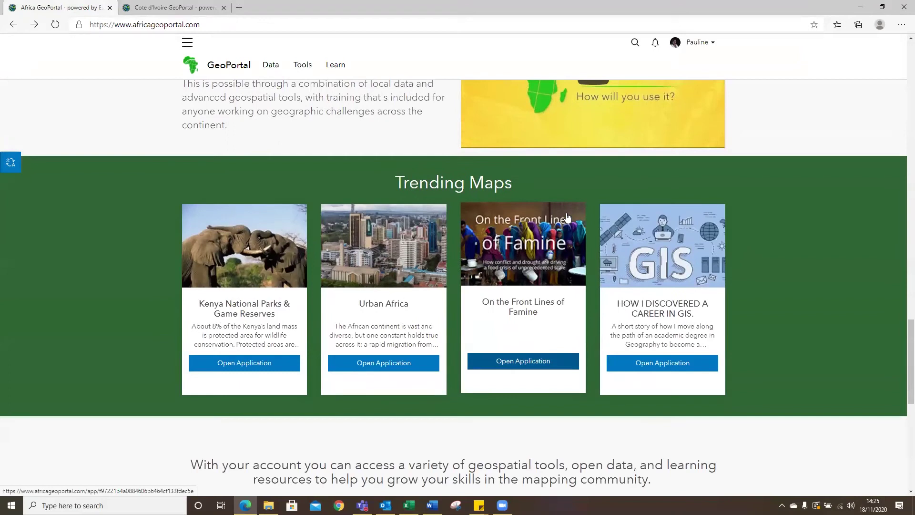
pyautogui.scroll(-2, 567, 217)
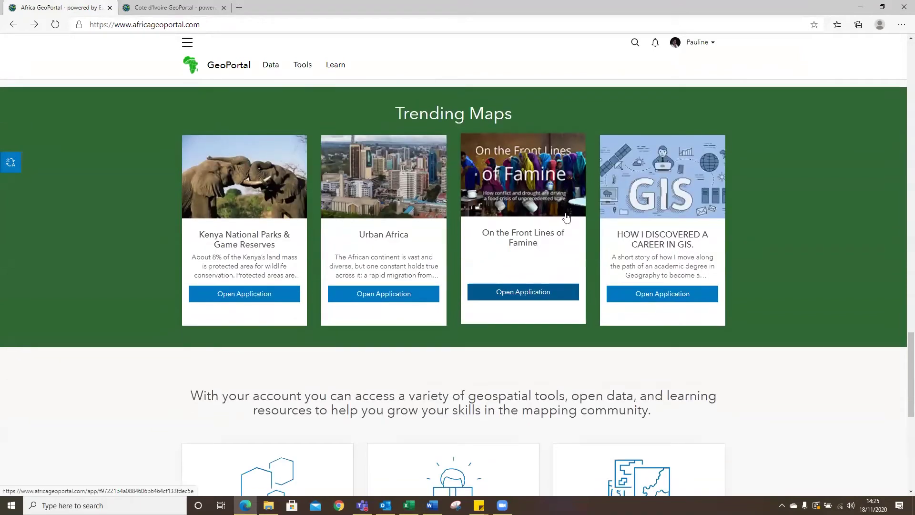
pyautogui.scroll(-4, 566, 217)
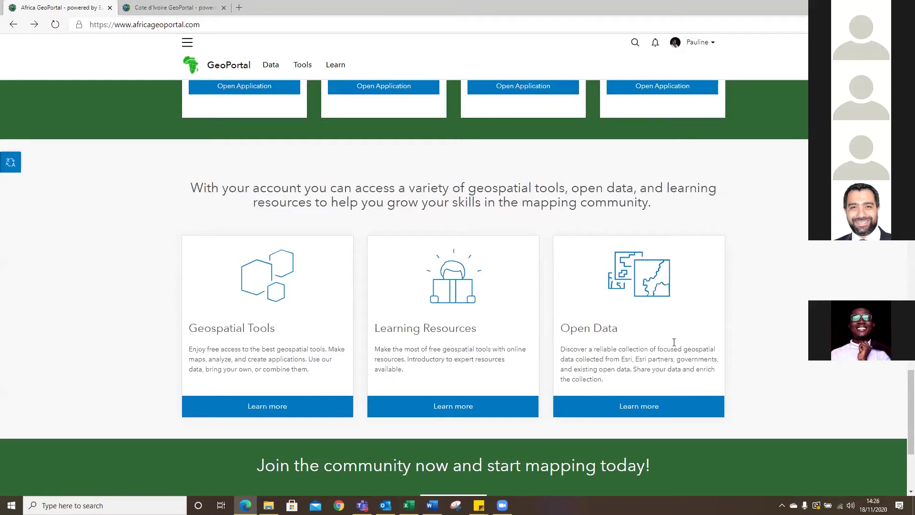
pyautogui.scroll(-4, 792, 292)
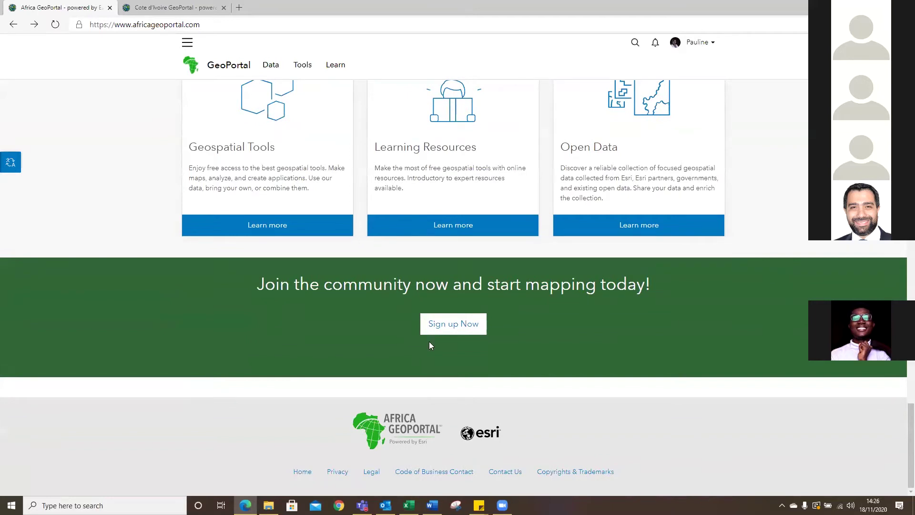
# View the Africa GeoPortal account sign-up form and return to the home page.
pyautogui.click(431, 329)
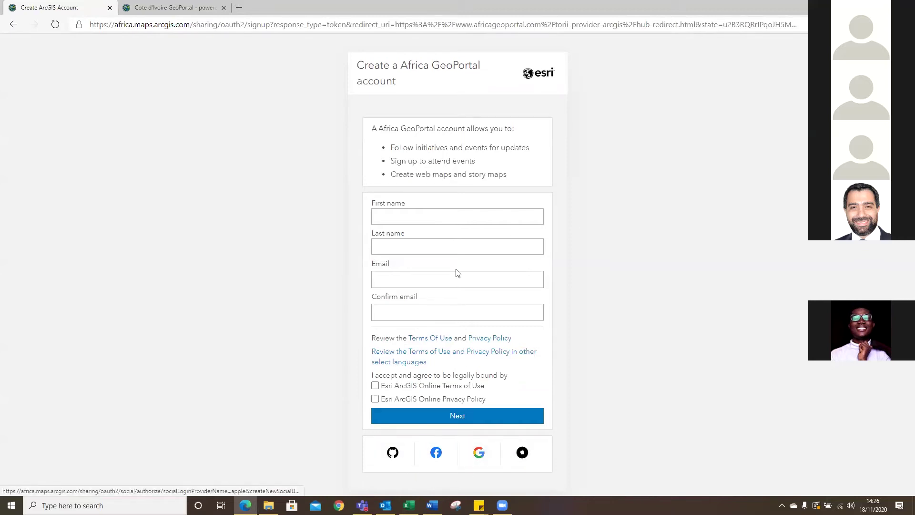
pyautogui.click(12, 25)
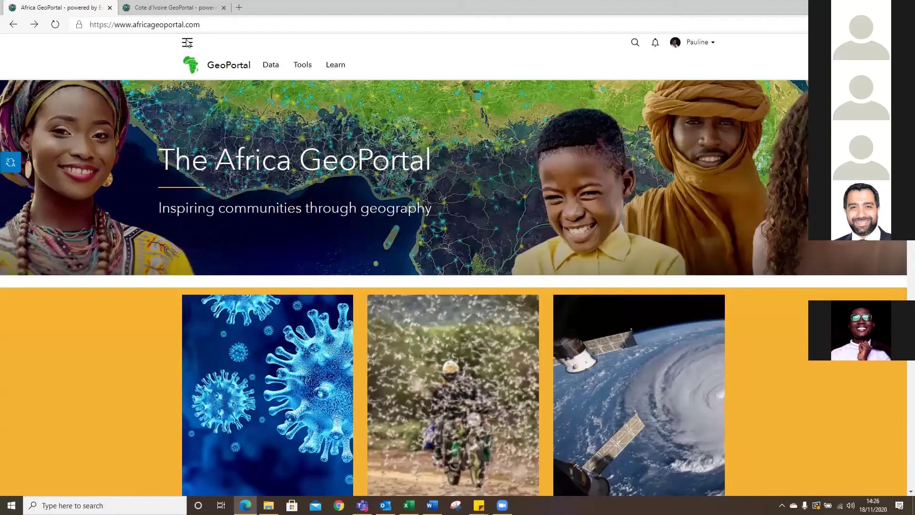
# Open the site's Data collection and examine the listed datasets and the available filters.
pyautogui.click(187, 43)
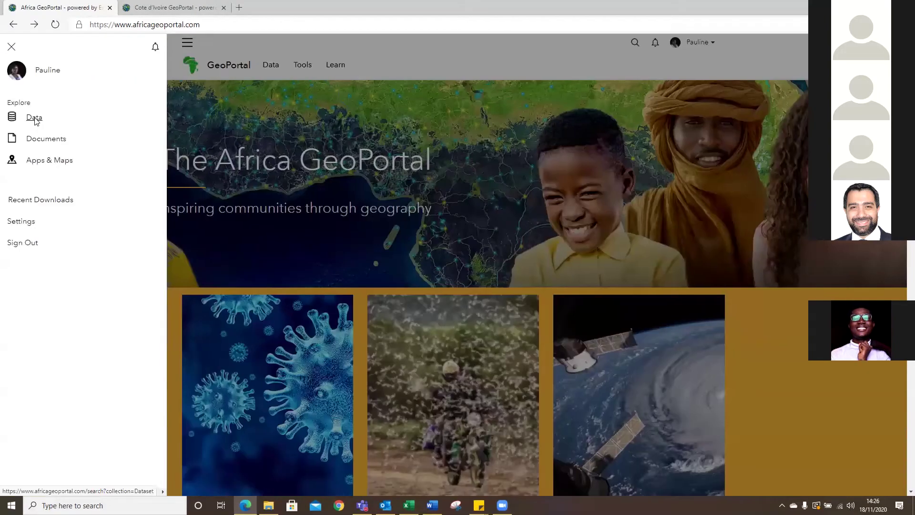
pyautogui.click(35, 118)
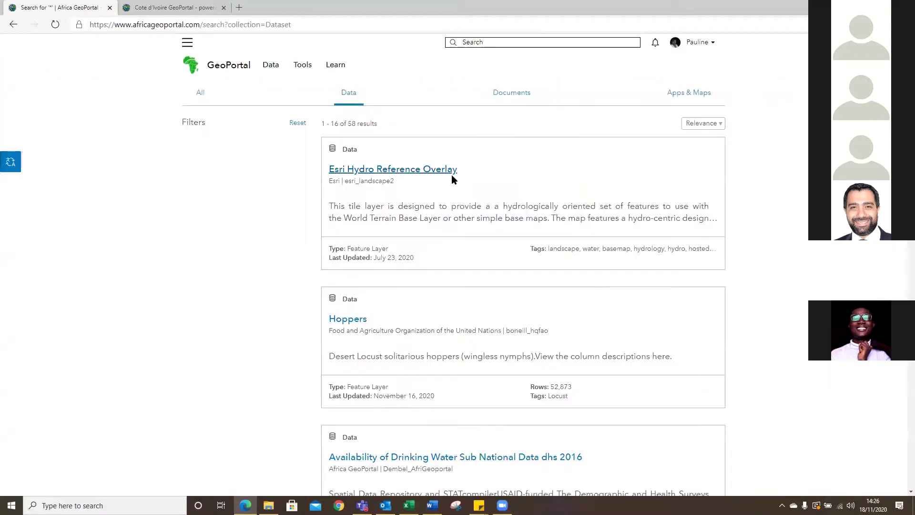
pyautogui.scroll(-2, 451, 174)
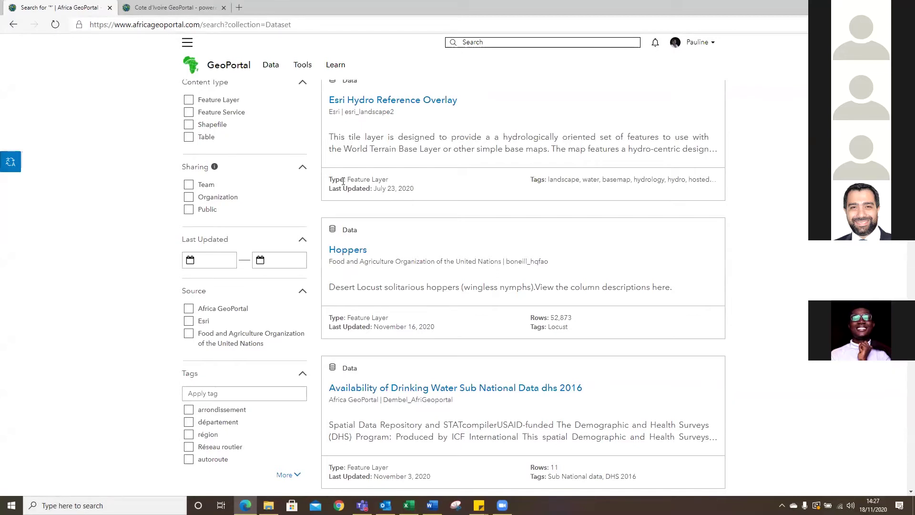
pyautogui.scroll(2, 498, 204)
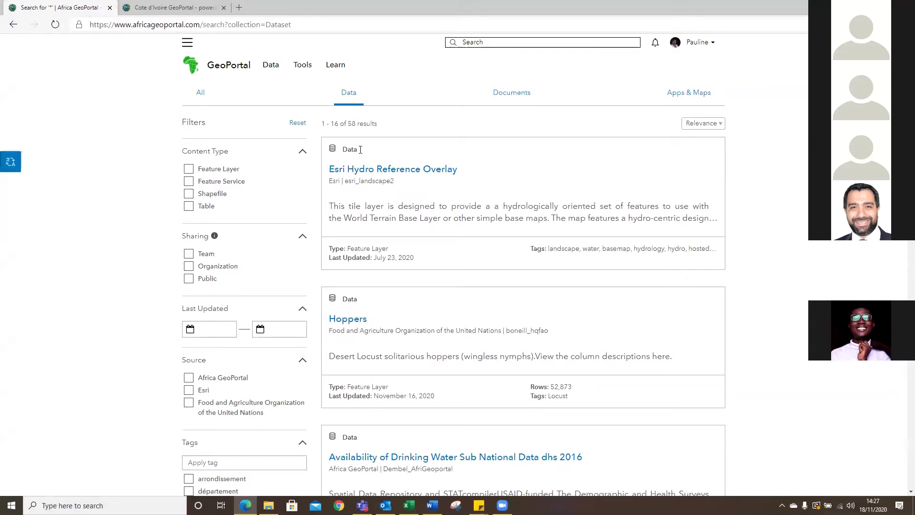
pyautogui.scroll(-2, 361, 149)
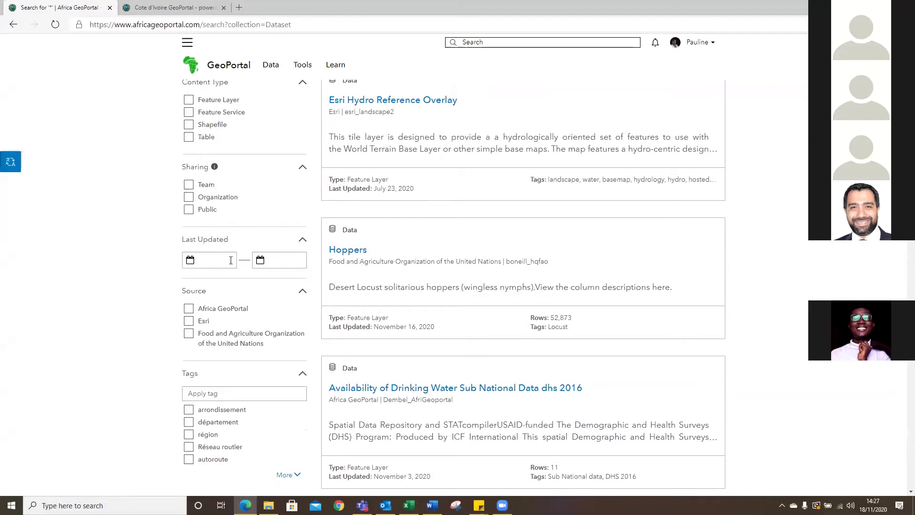
pyautogui.scroll(3, 228, 243)
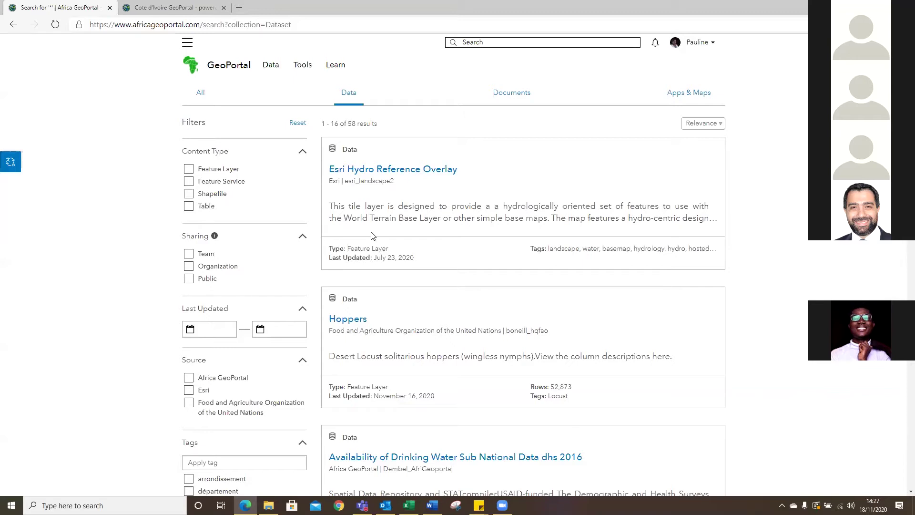
# Return to the home page, open the Geospatial Tools page and start a new web map from it.
pyautogui.click(7, 29)
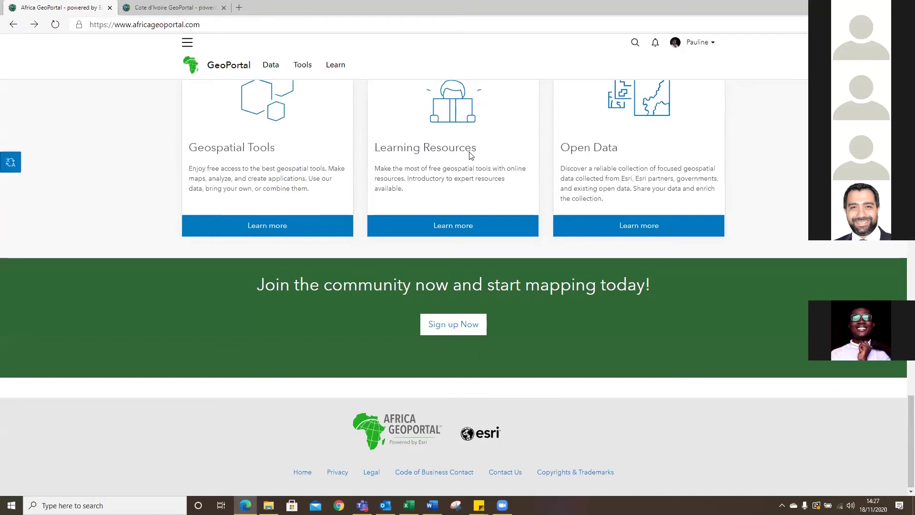
pyautogui.scroll(6, 470, 154)
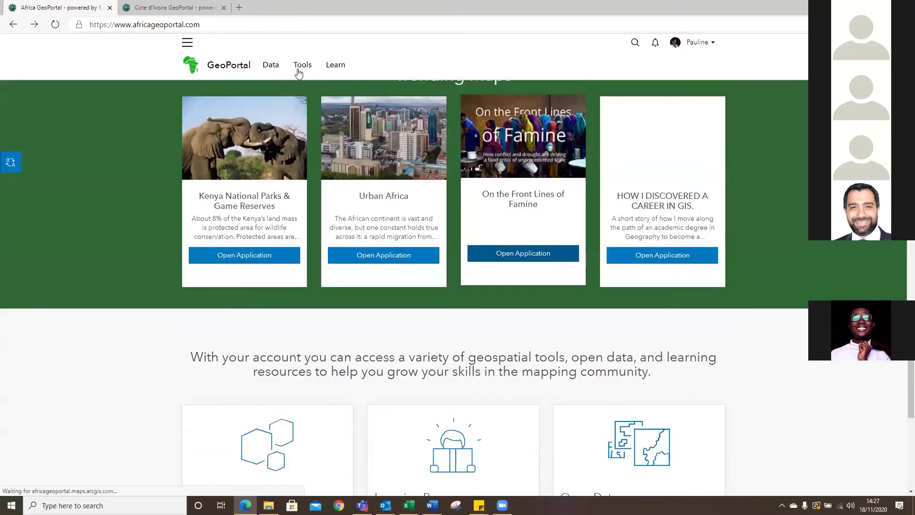
pyautogui.click(299, 72)
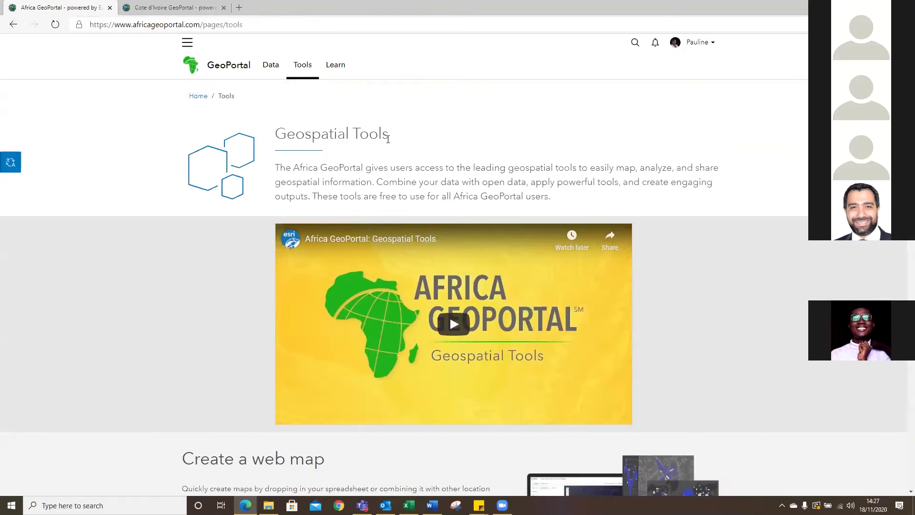
pyautogui.scroll(-4, 387, 139)
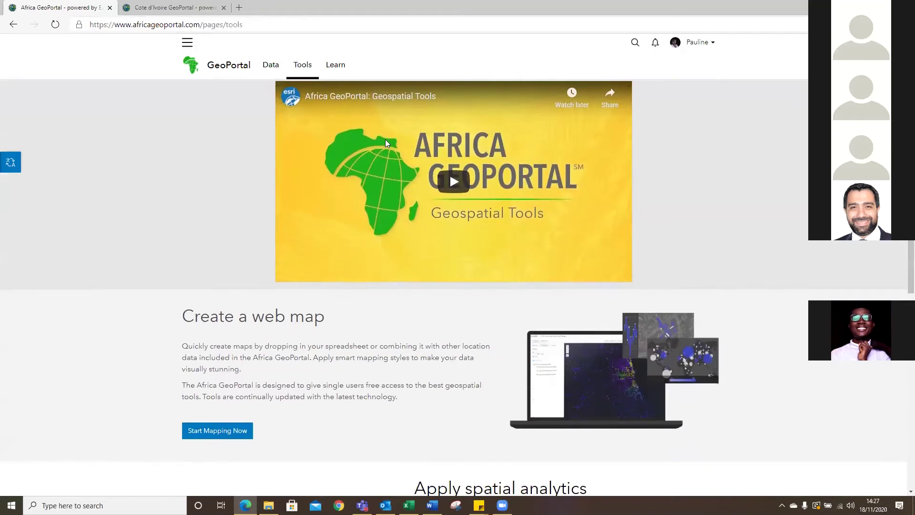
pyautogui.scroll(-2, 388, 124)
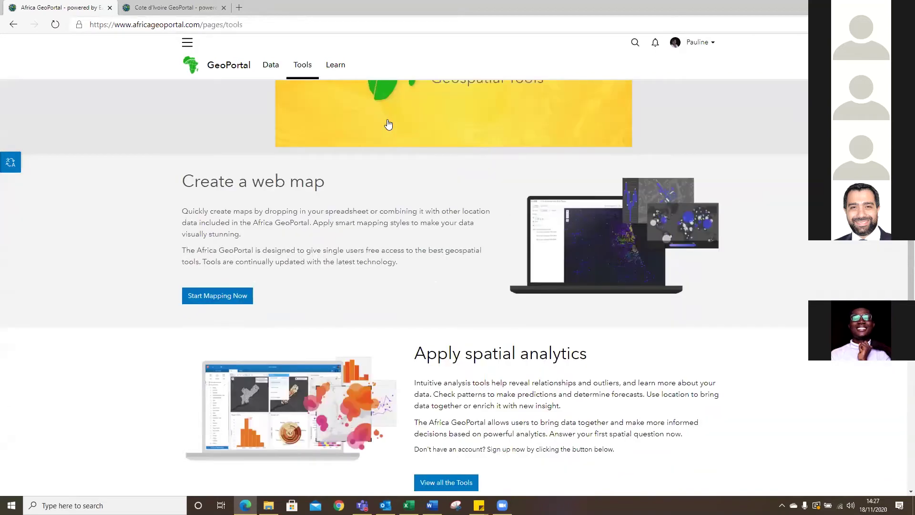
pyautogui.click(220, 294)
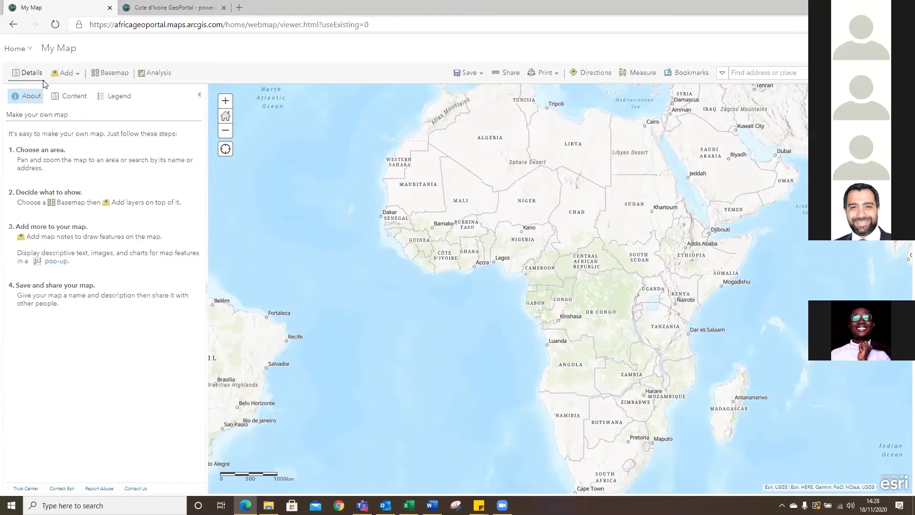
pyautogui.click(27, 52)
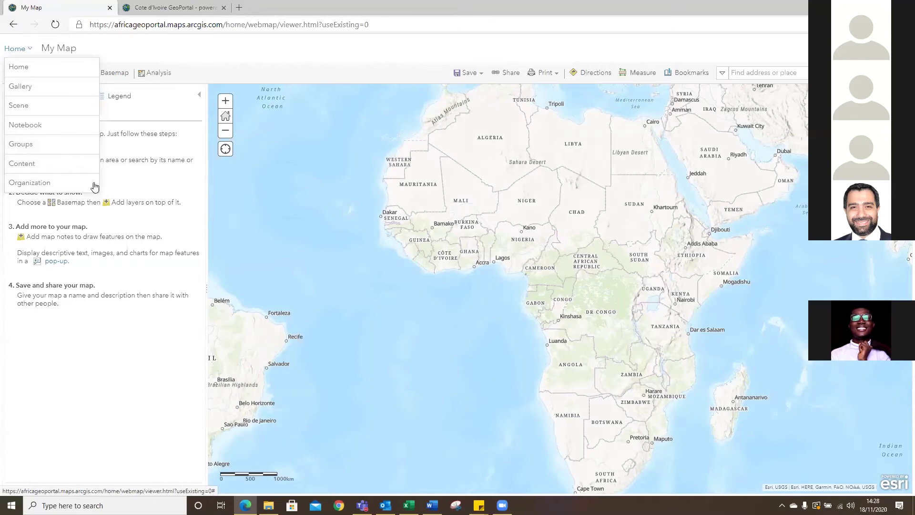
pyautogui.click(105, 366)
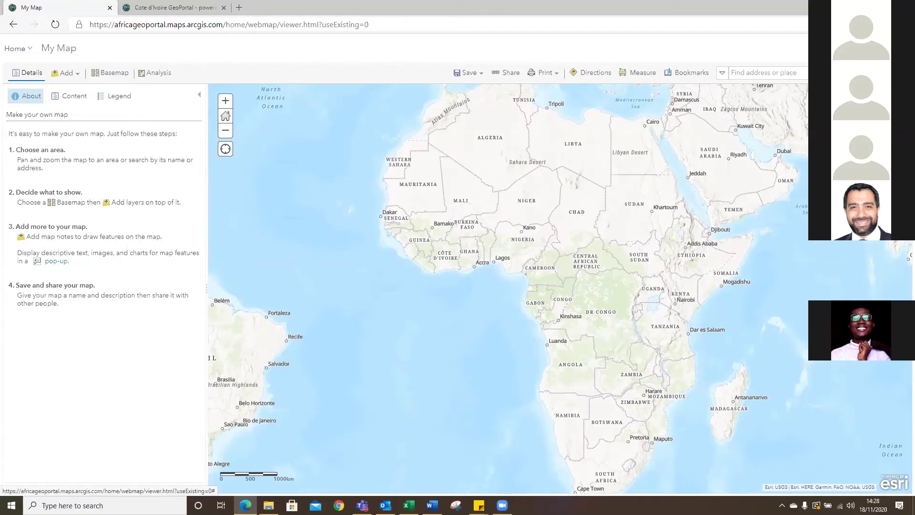
# Review the licenses in the account settings, including the Essential Apps Bundle contents, and look over the available apps in the app launcher.
pyautogui.click(857, 91)
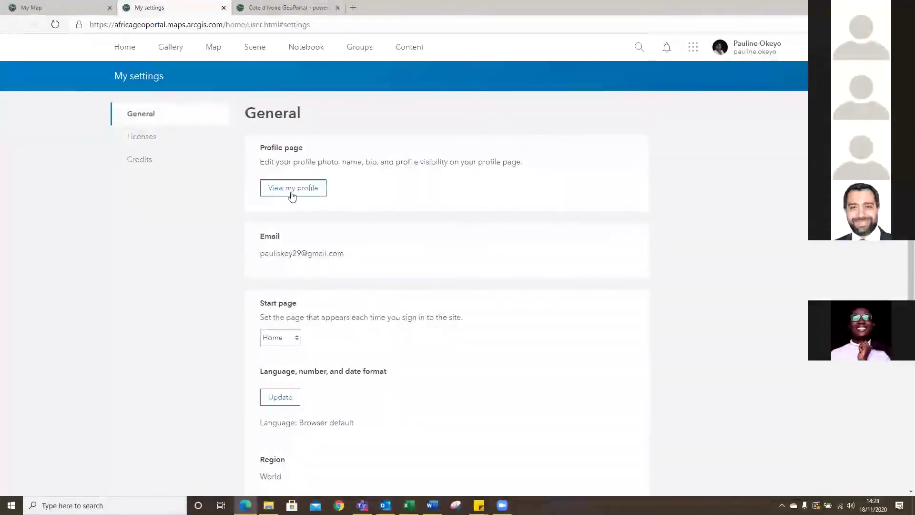
pyautogui.click(139, 139)
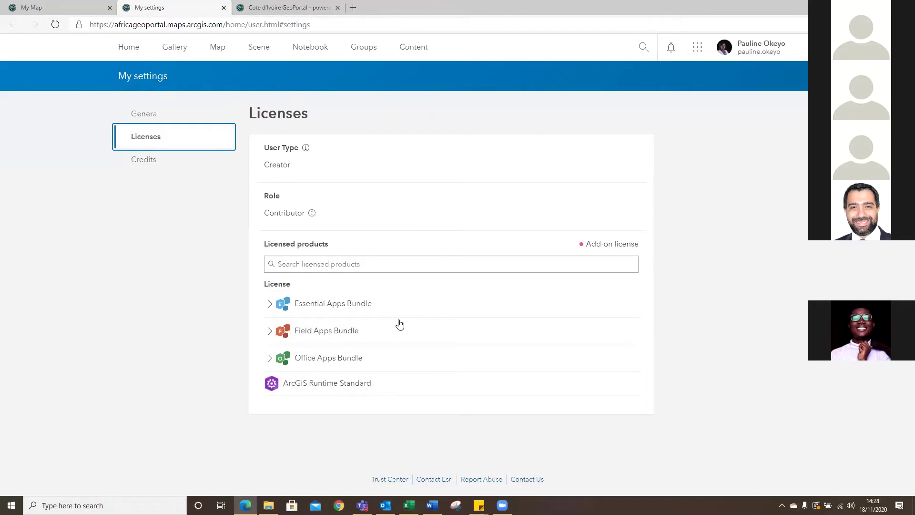
pyautogui.click(275, 306)
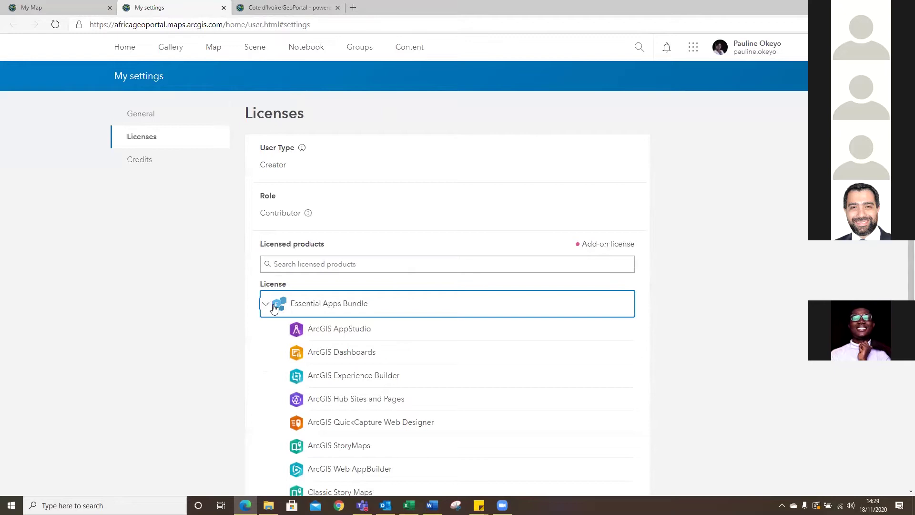
pyautogui.click(691, 50)
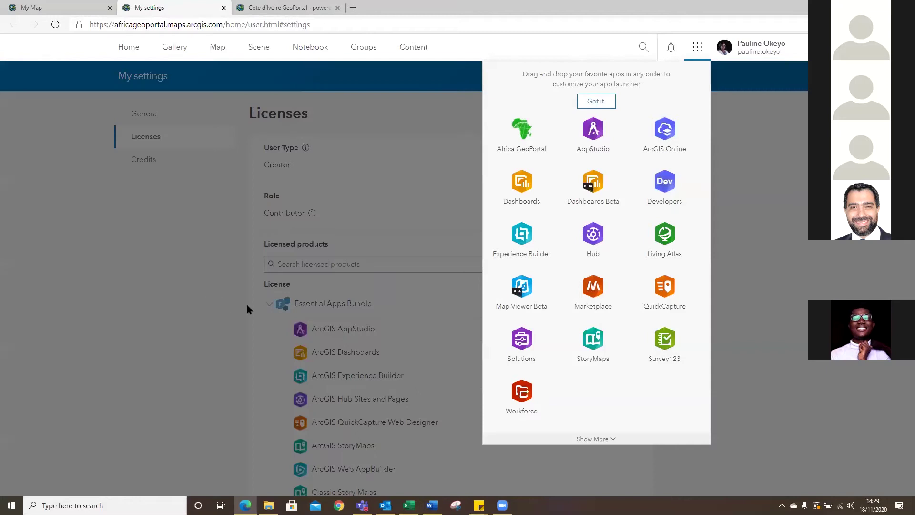
pyautogui.click(247, 309)
pyautogui.click(270, 304)
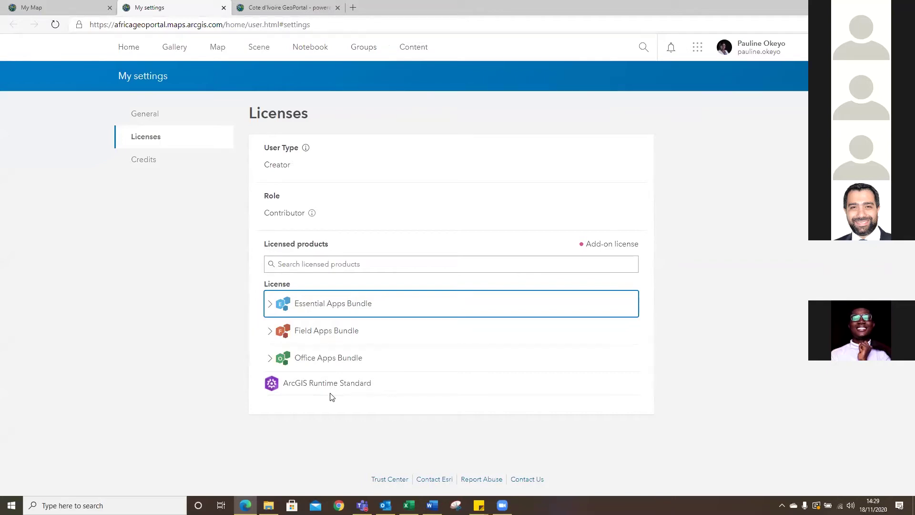
# Return to the web map and search the Living Atlas layers for "Ghana region boundaries".
pyautogui.click(72, 7)
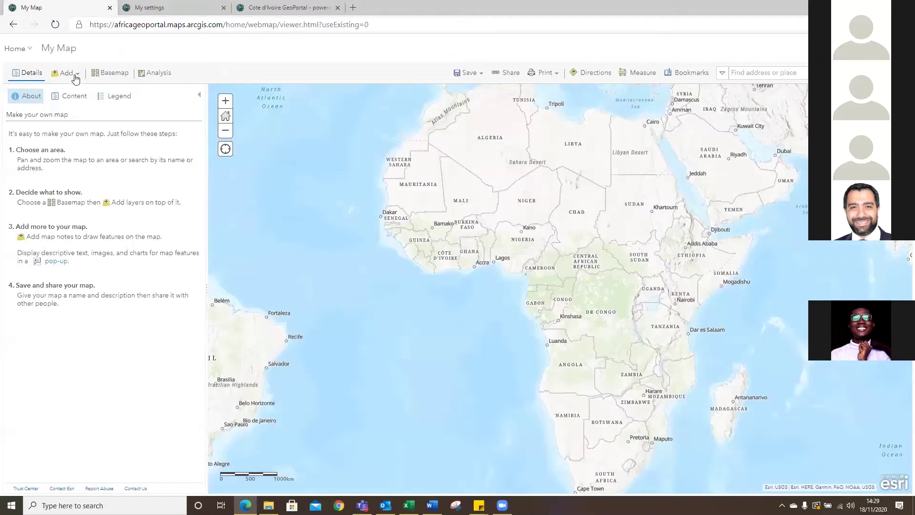
pyautogui.click(75, 77)
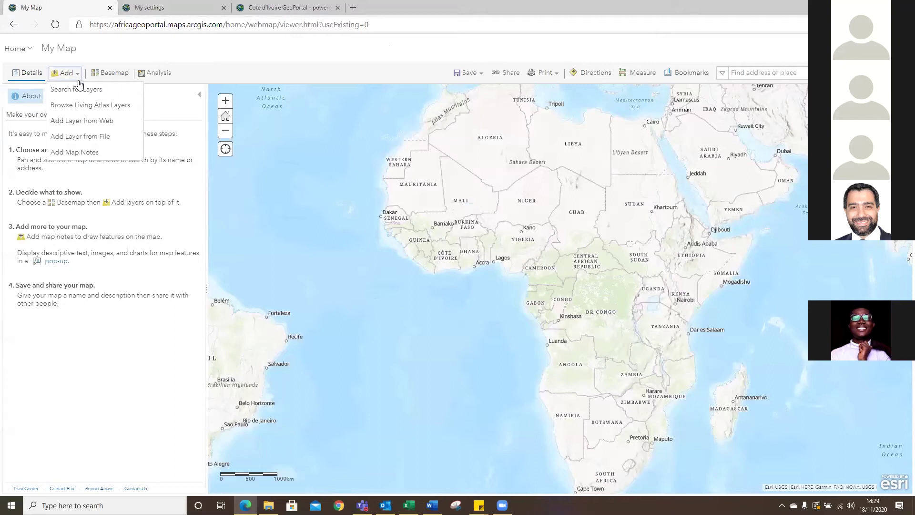
pyautogui.click(108, 106)
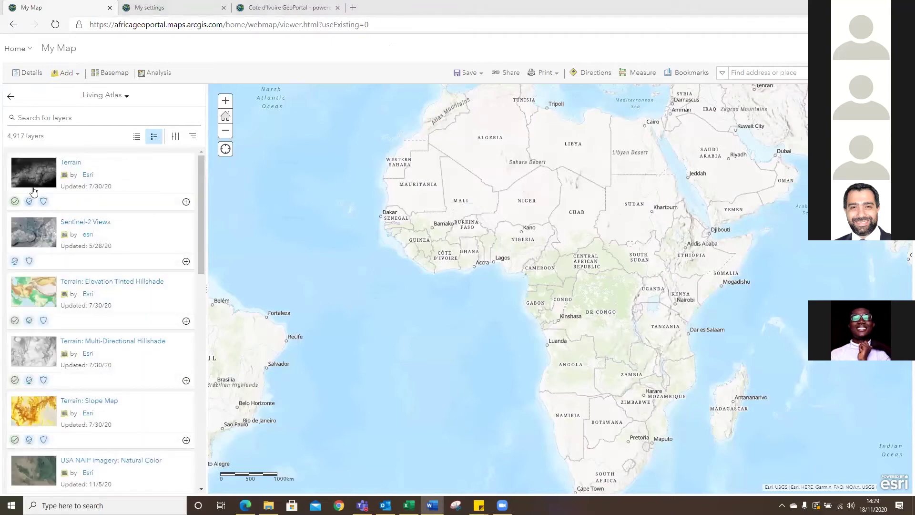
pyautogui.click(44, 117)
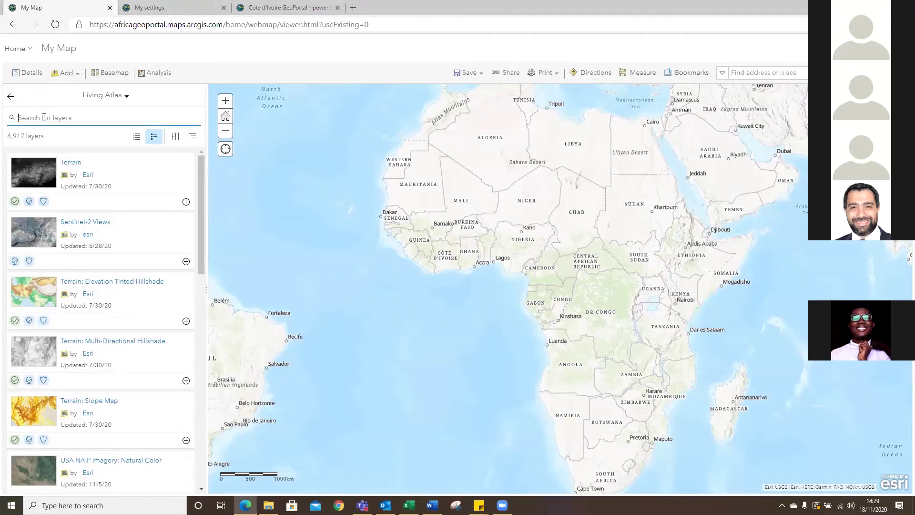
pyautogui.rightClick(44, 118)
pyautogui.click(75, 216)
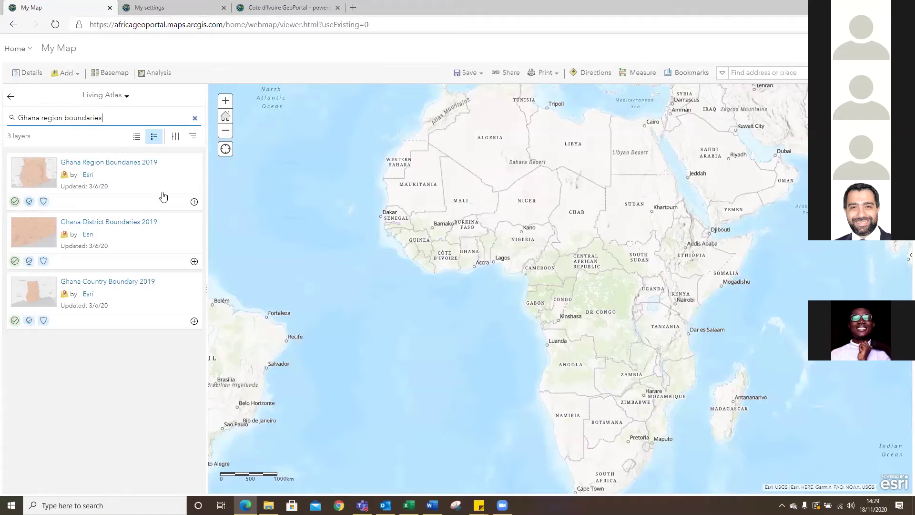
# Open the details of the Ghana Region Boundaries 2019 layer and examine its description, terms of use and credits.
pyautogui.click(128, 162)
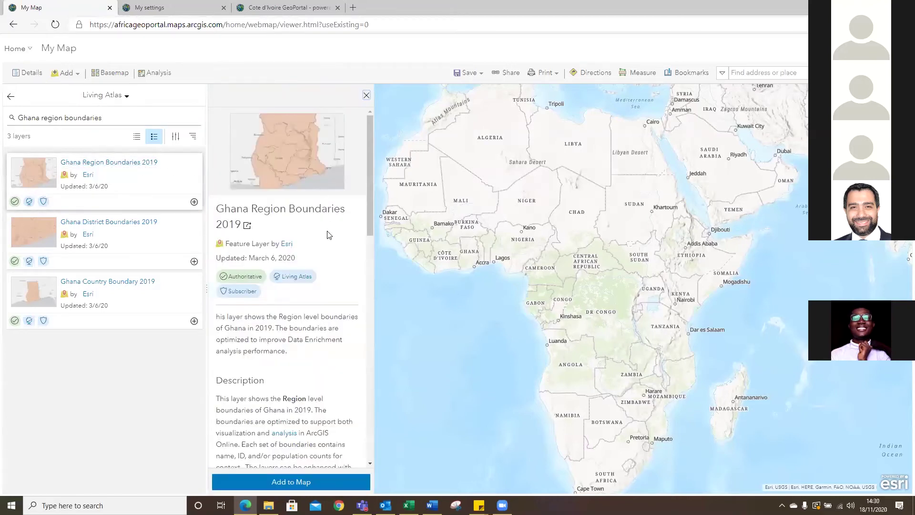
pyautogui.scroll(-1, 328, 235)
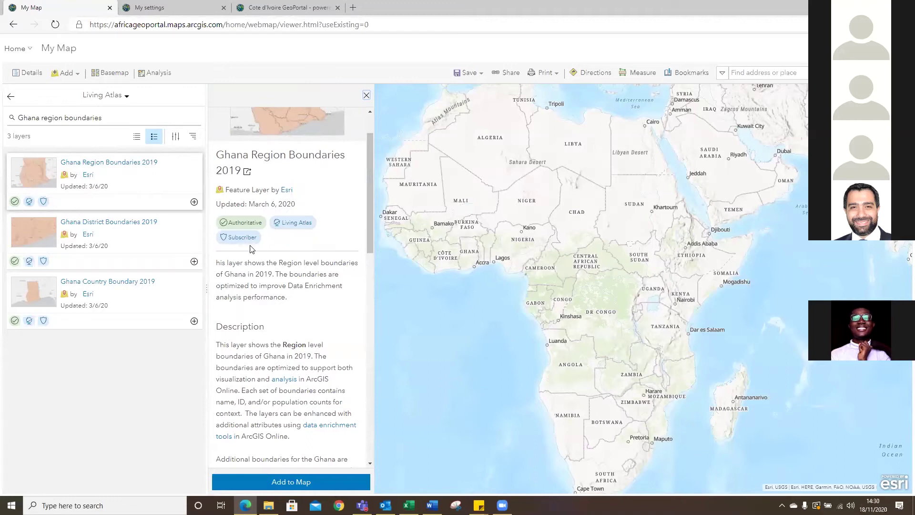
pyautogui.scroll(-3, 270, 270)
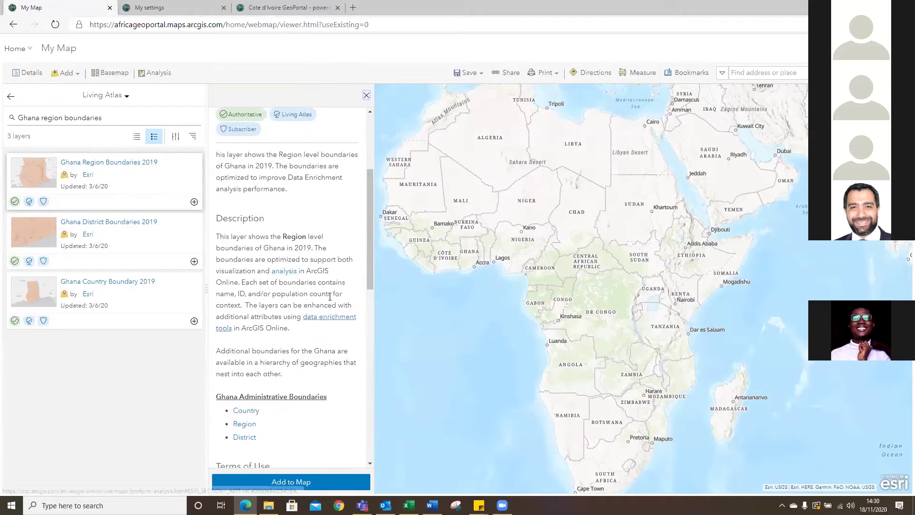
pyautogui.scroll(-1, 331, 296)
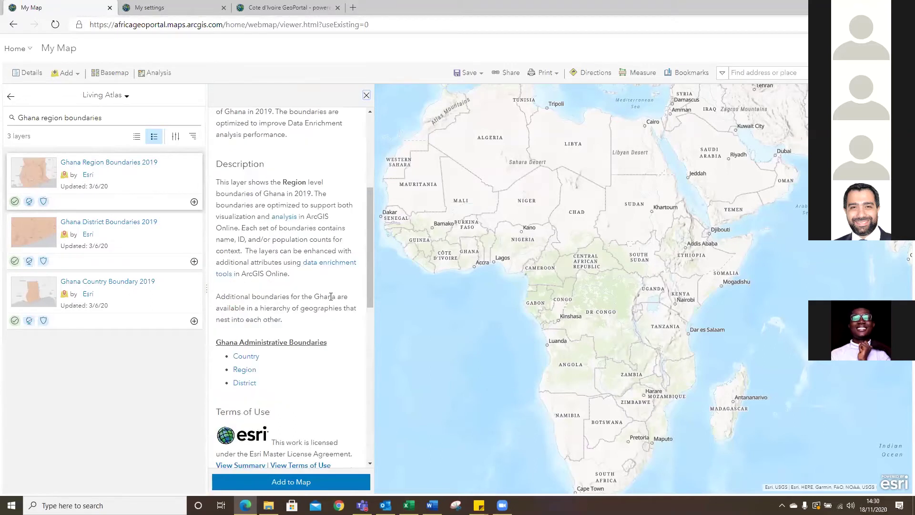
pyautogui.scroll(-5, 330, 297)
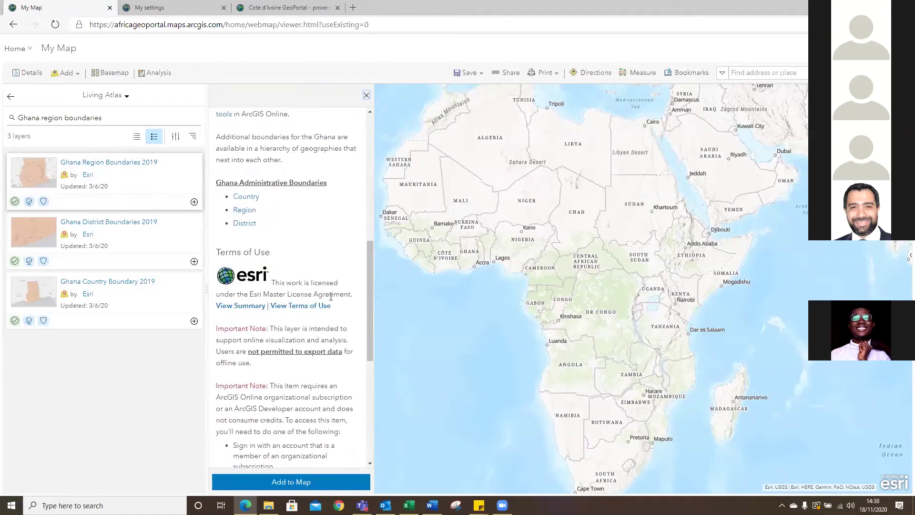
pyautogui.scroll(-2, 331, 297)
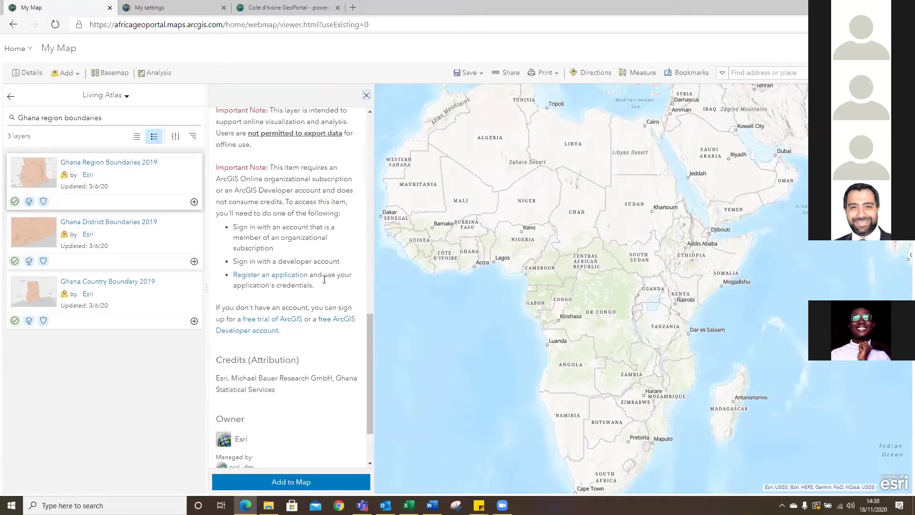
pyautogui.scroll(1, 324, 279)
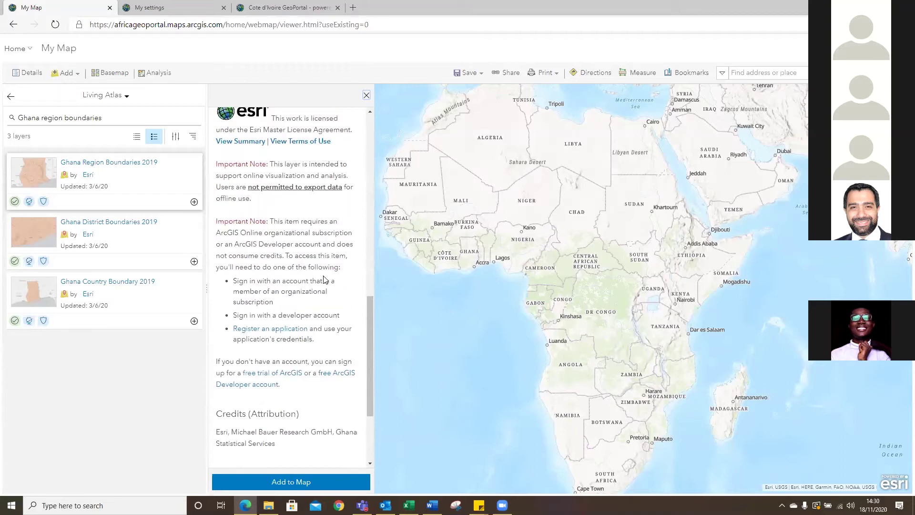
pyautogui.scroll(2, 267, 236)
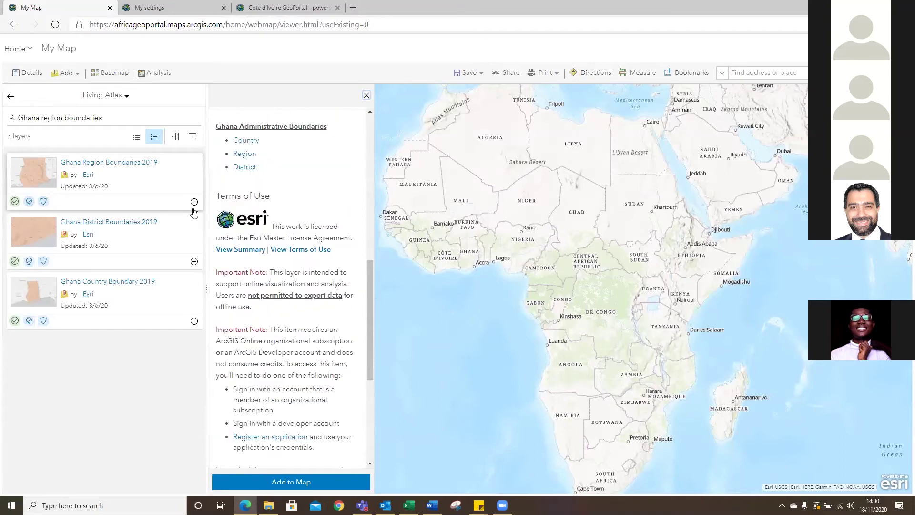
# Add the Ghana Region Boundaries 2019 layer to the map and return to the map's list of contents.
pyautogui.click(321, 486)
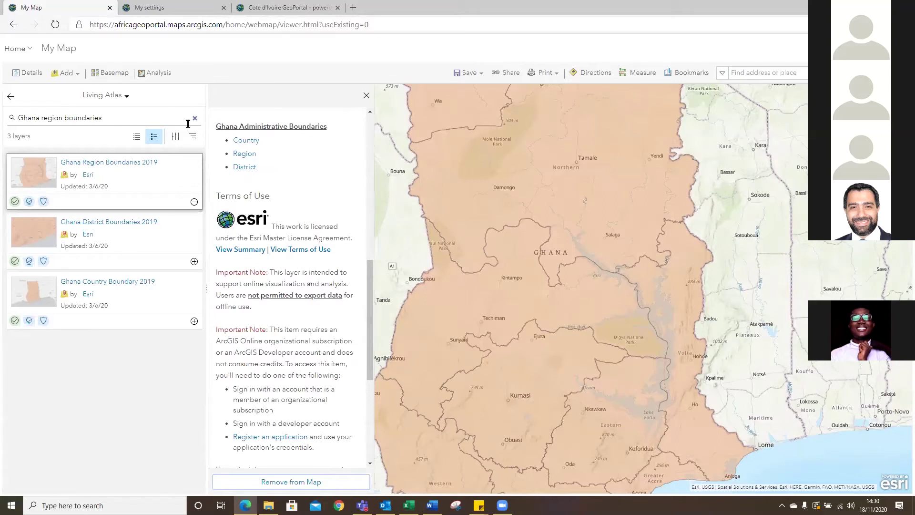
pyautogui.click(9, 97)
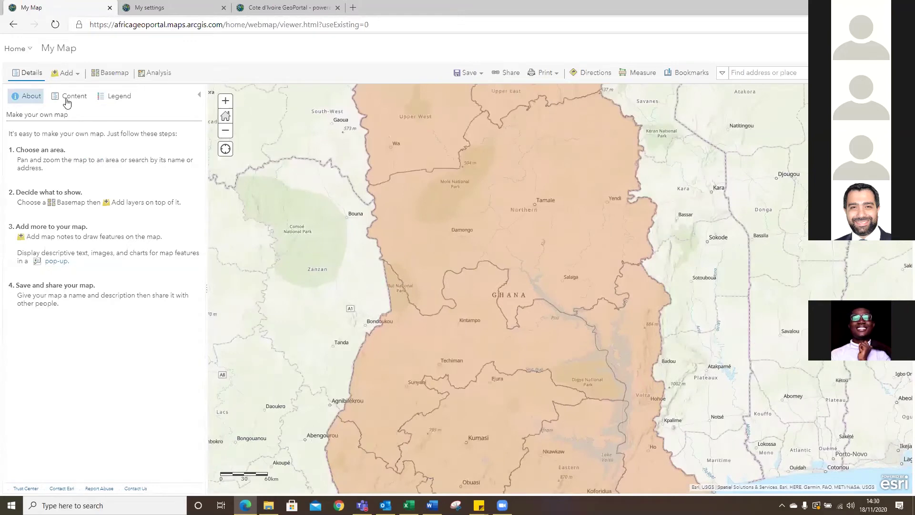
pyautogui.click(68, 97)
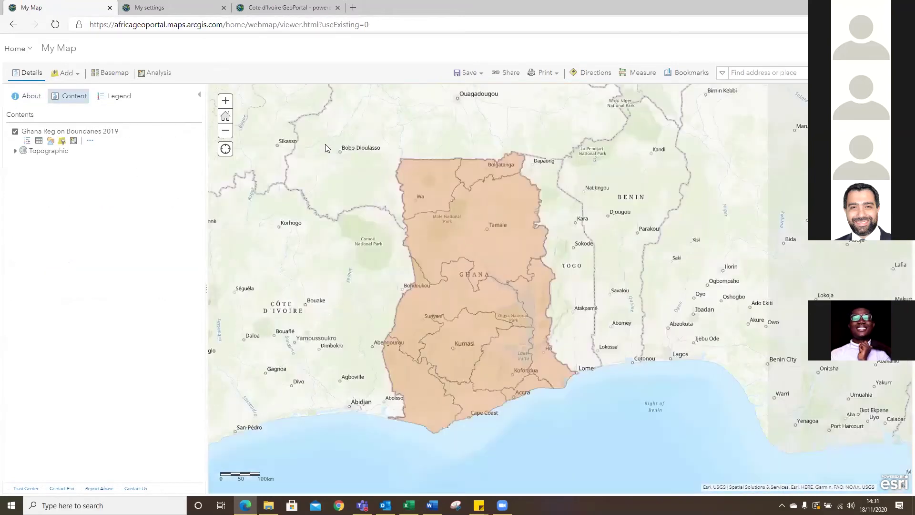
# Look over Ghana's regions on the map, then view the boundary layer's attribute table and close it.
pyautogui.click(398, 165)
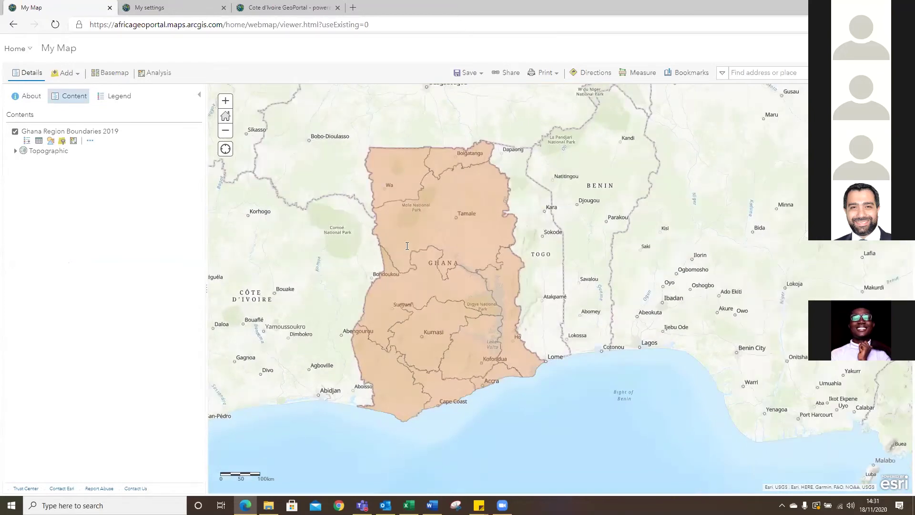
pyautogui.click(465, 181)
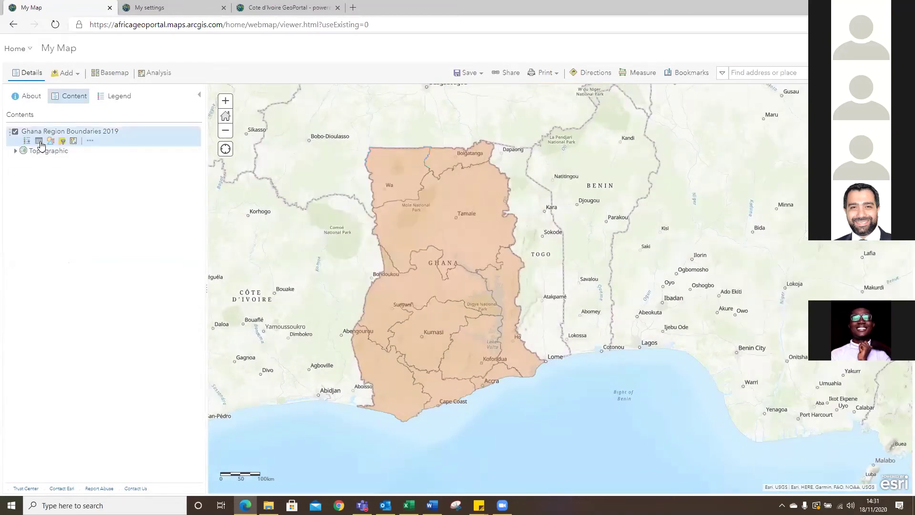
pyautogui.click(39, 141)
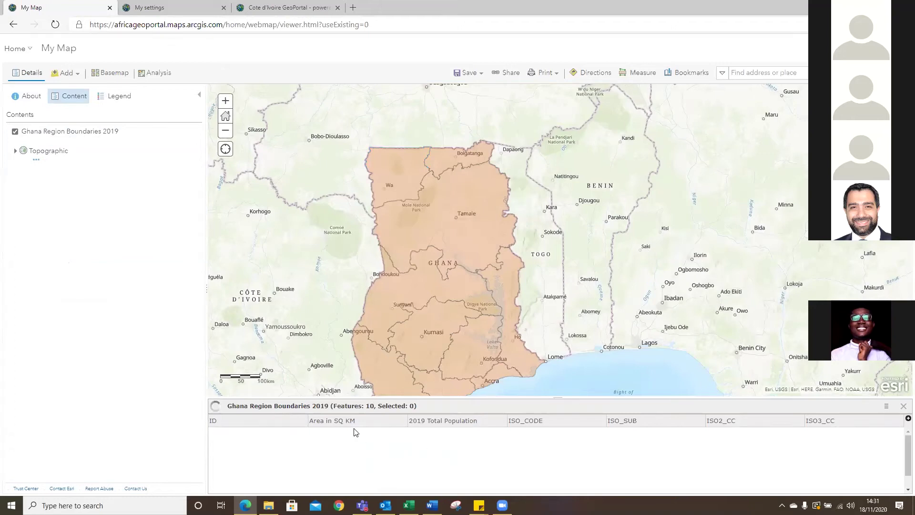
pyautogui.click(903, 406)
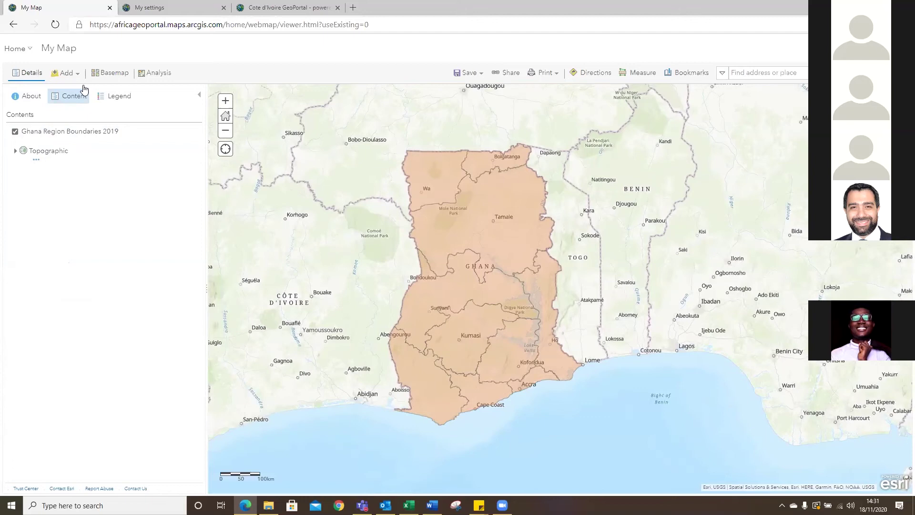
# Search the ArcGIS Online layers for "GHANA HEALTH FACILITIES" to add to the map.
pyautogui.click(84, 88)
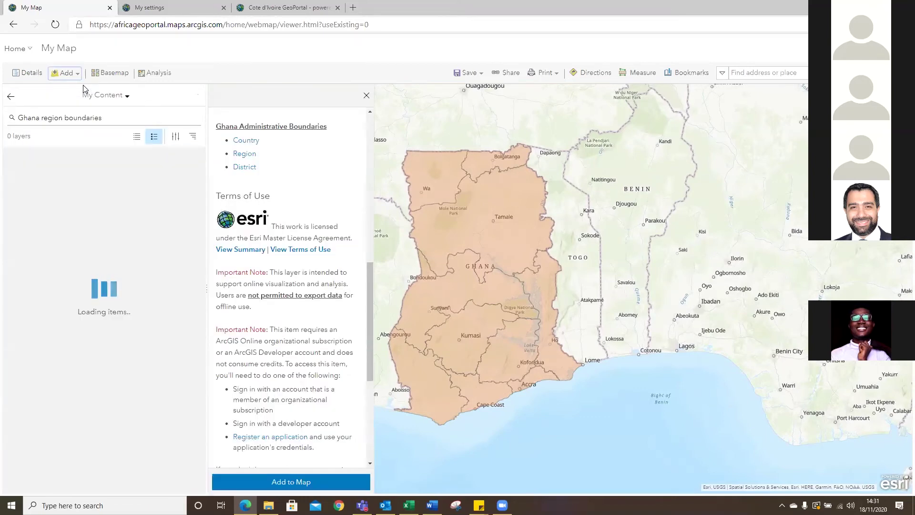
pyautogui.click(97, 98)
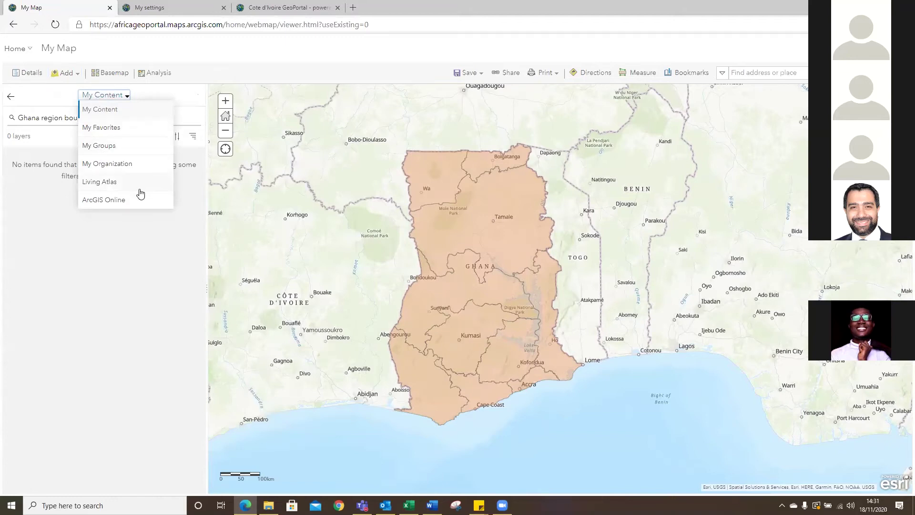
pyautogui.click(106, 164)
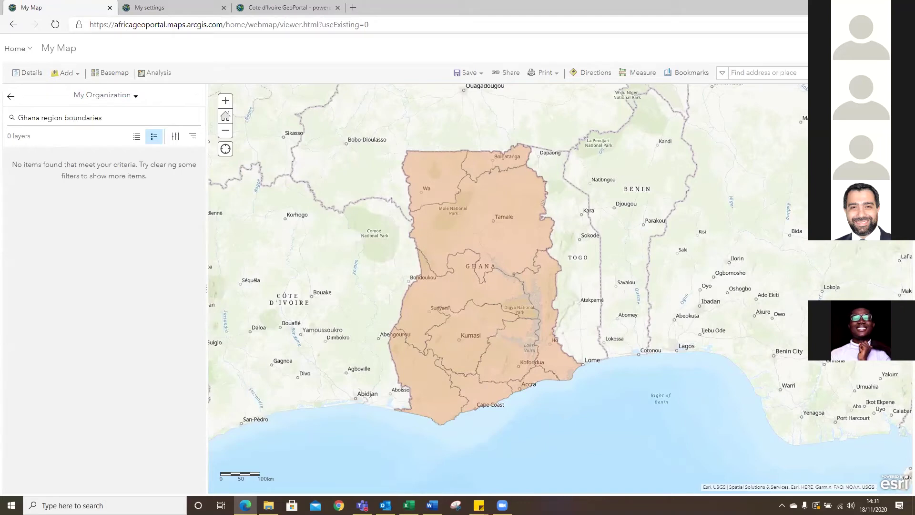
pyautogui.hotkey('alt', 'Tab')
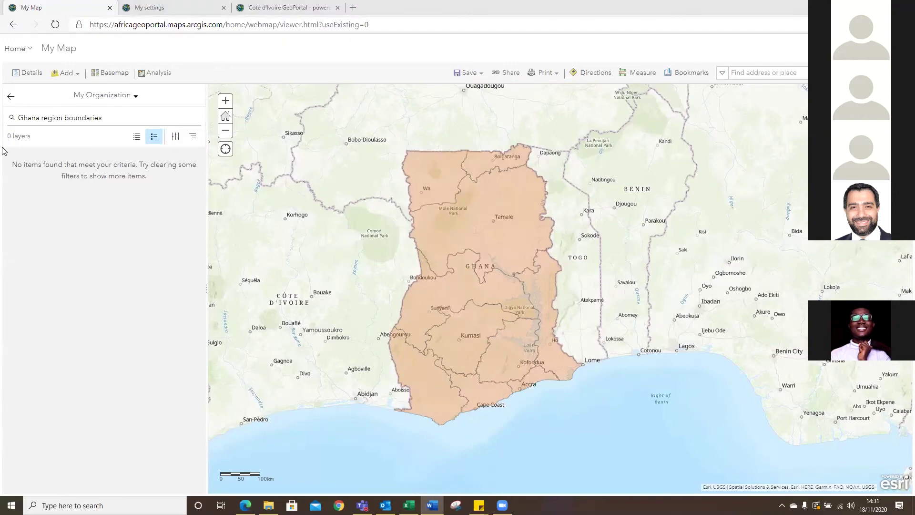
pyautogui.tripleClick(101, 119)
pyautogui.rightClick(102, 119)
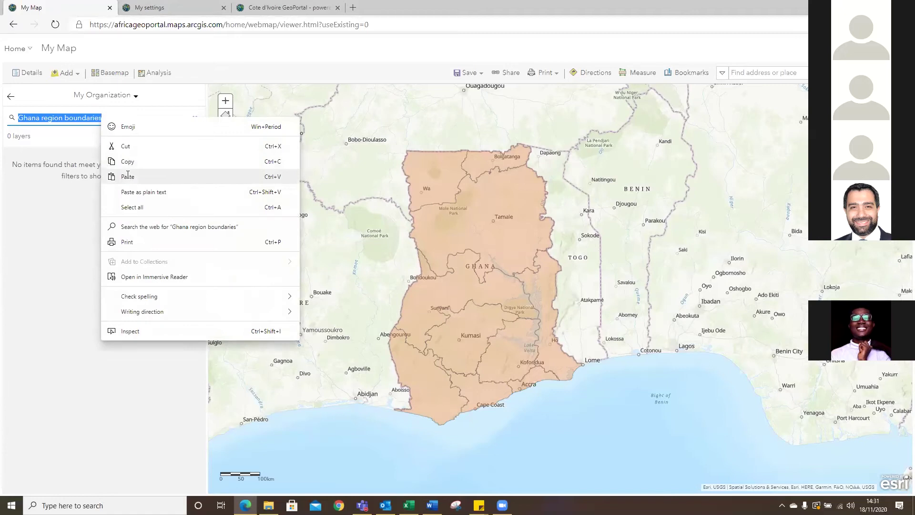
pyautogui.click(127, 176)
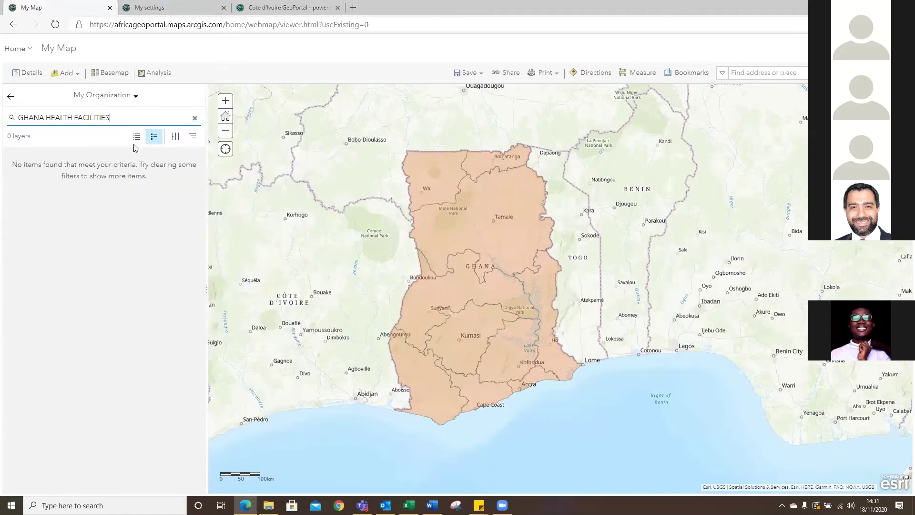
pyautogui.click(129, 96)
pyautogui.click(108, 200)
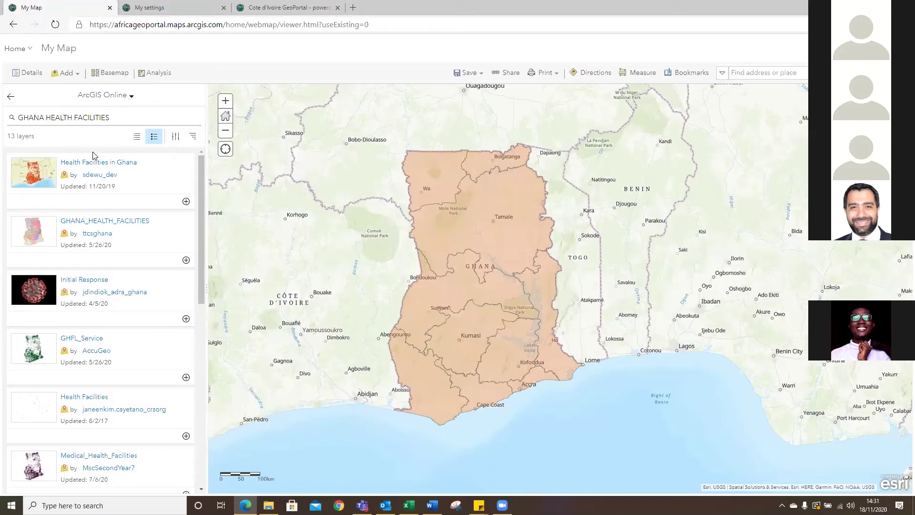
# Check the item type filter options and sort the health facility layers by Date Modified.
pyautogui.click(174, 142)
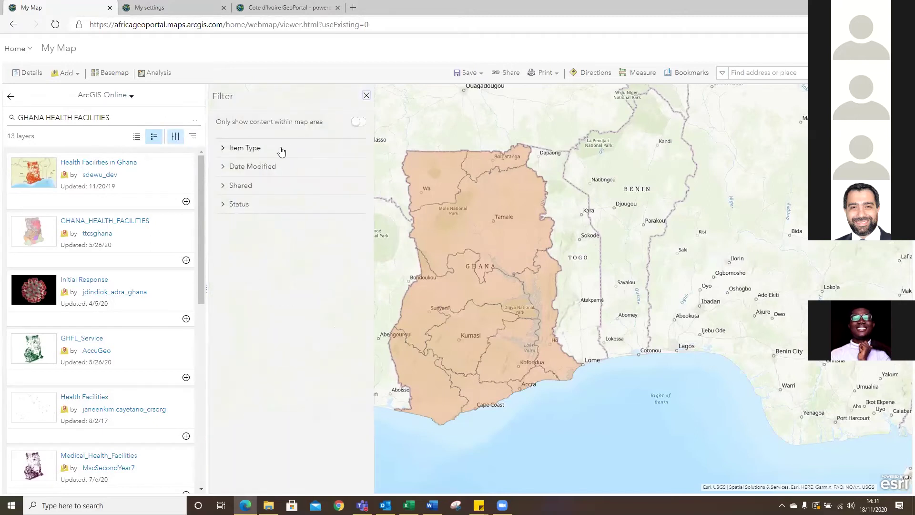
pyautogui.click(282, 152)
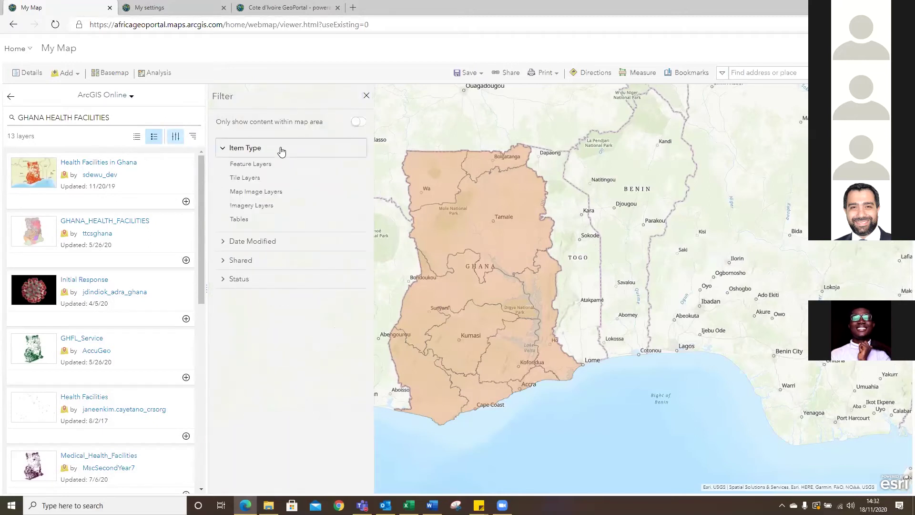
pyautogui.click(282, 151)
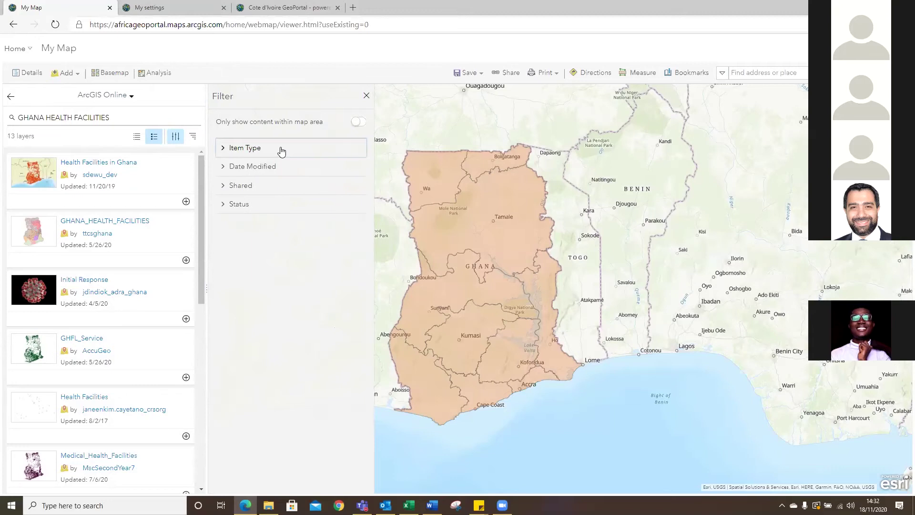
pyautogui.click(192, 137)
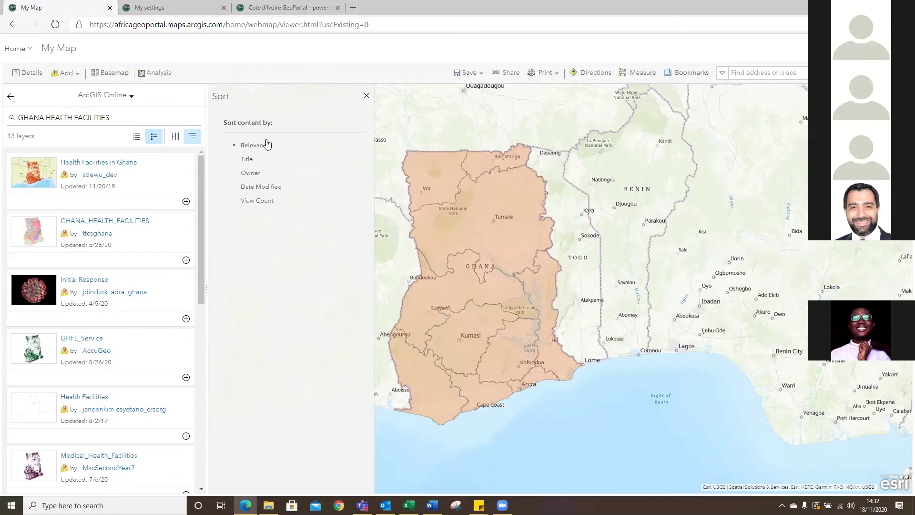
pyautogui.click(257, 189)
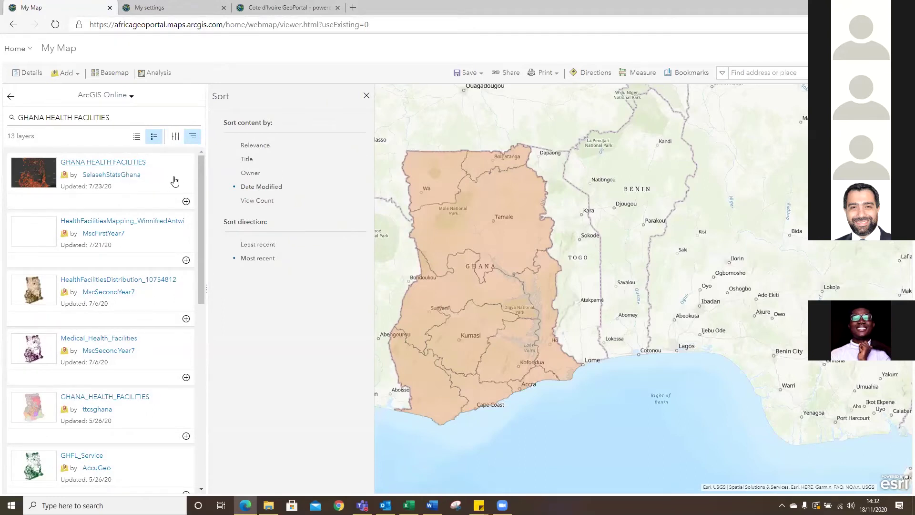
# Open the profile of the publisher of the most recently updated GHANA HEALTH FACILITIES layer and examine its public items.
pyautogui.click(129, 180)
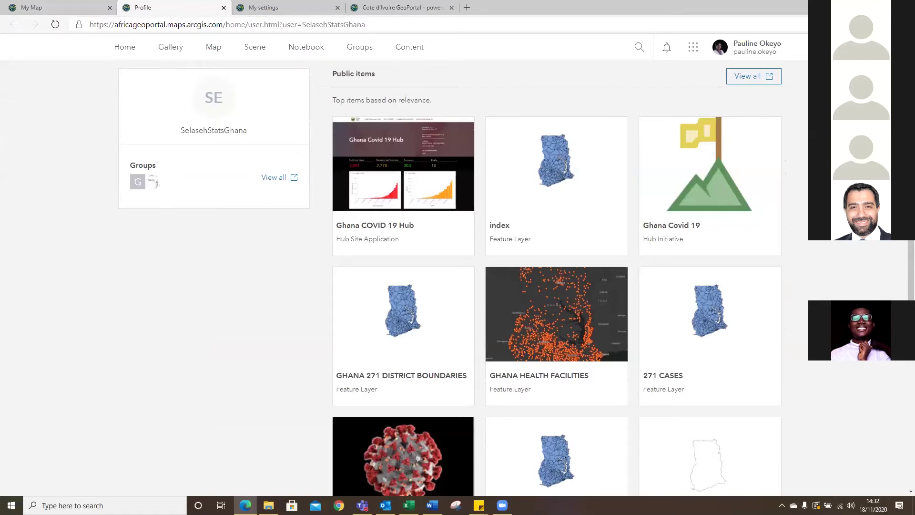
pyautogui.scroll(-2, 458, 265)
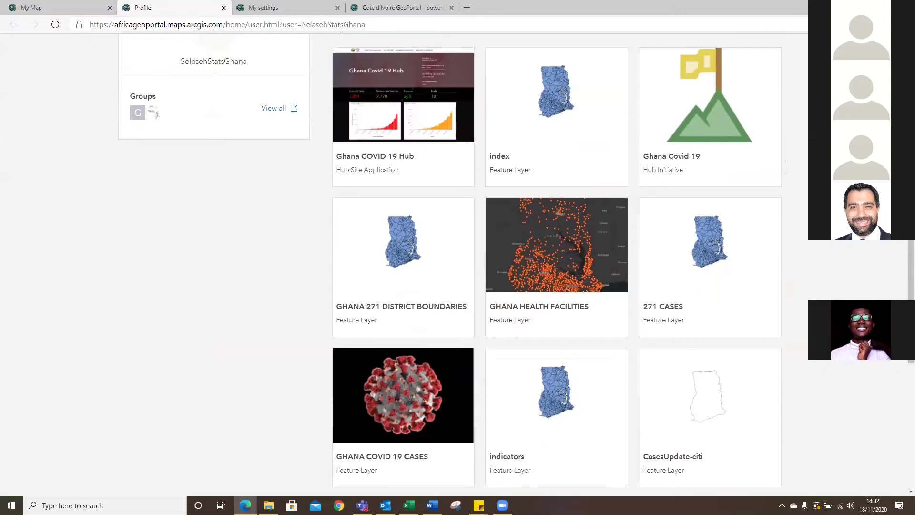
pyautogui.scroll(-4, 268, 242)
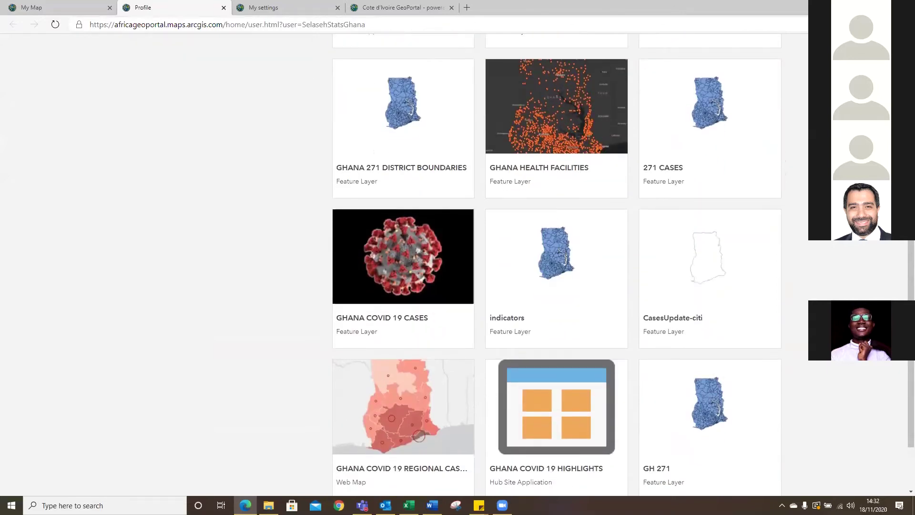
pyautogui.scroll(-2, 269, 242)
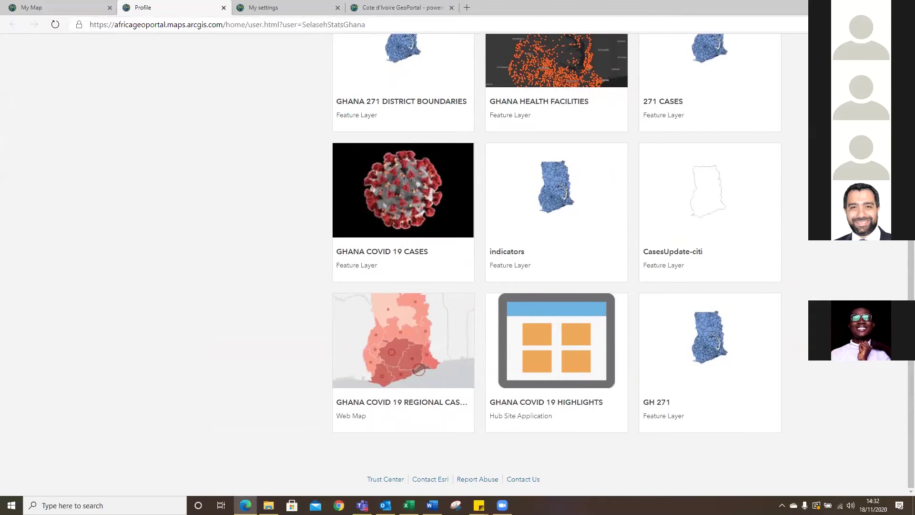
# Return to the web map, add the most recently updated GHANA HEALTH FACILITIES layer and show the map contents.
pyautogui.click(56, 13)
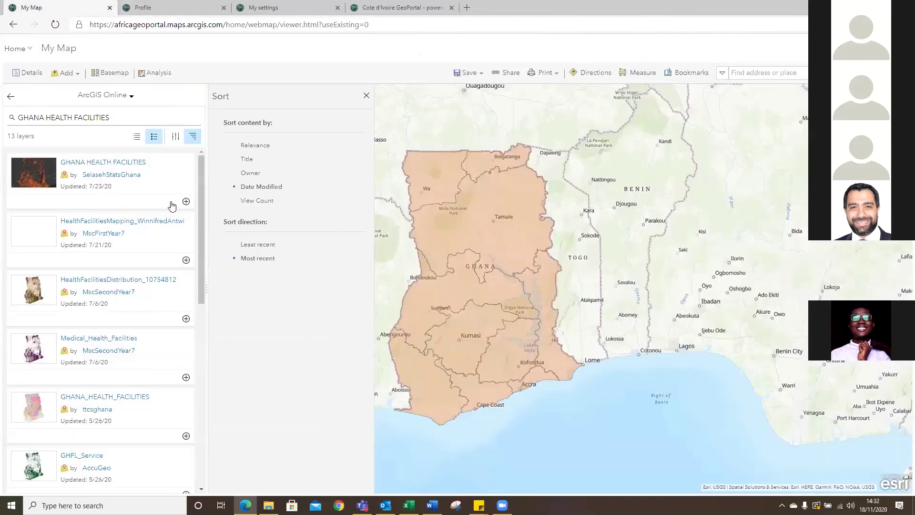
pyautogui.click(186, 203)
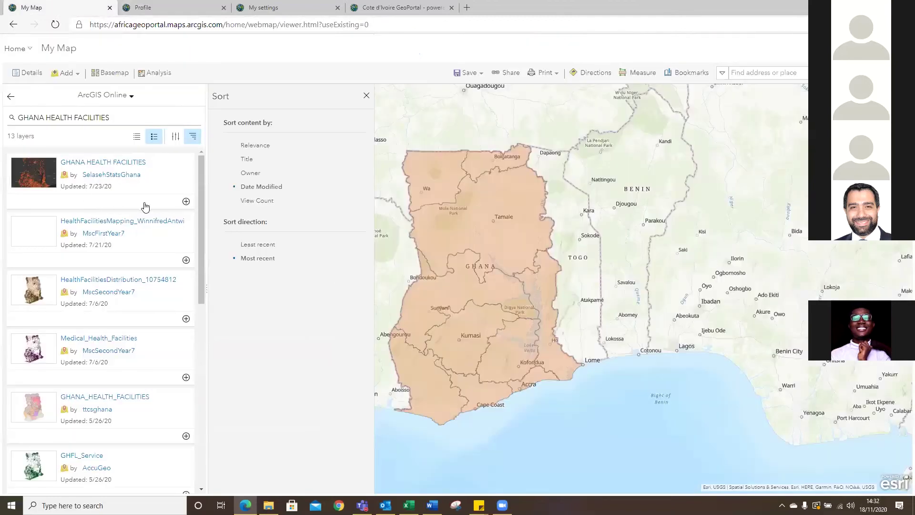
pyautogui.click(11, 97)
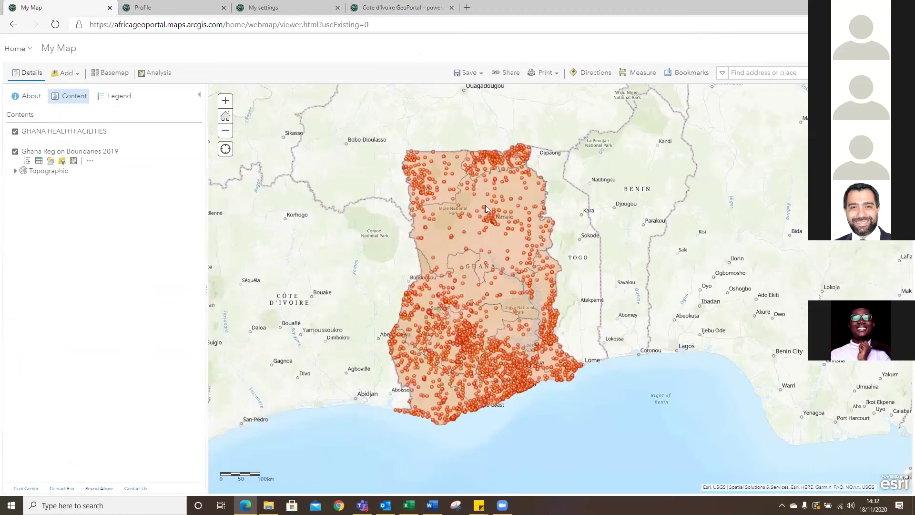
pyautogui.moveTo(375, 258); pyautogui.dragTo(377, 257)
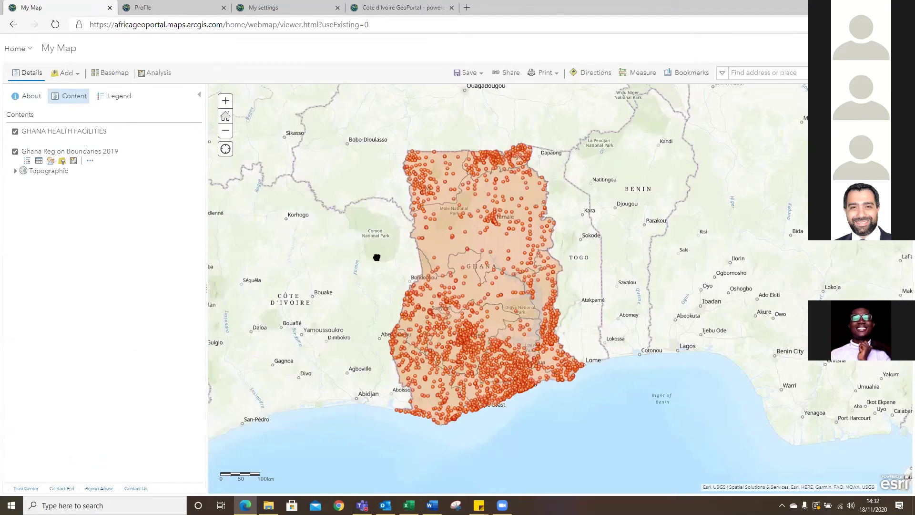
# Examine the attributes of a health facility in northern Ghana on the map and close its pop-up.
pyautogui.click(453, 235)
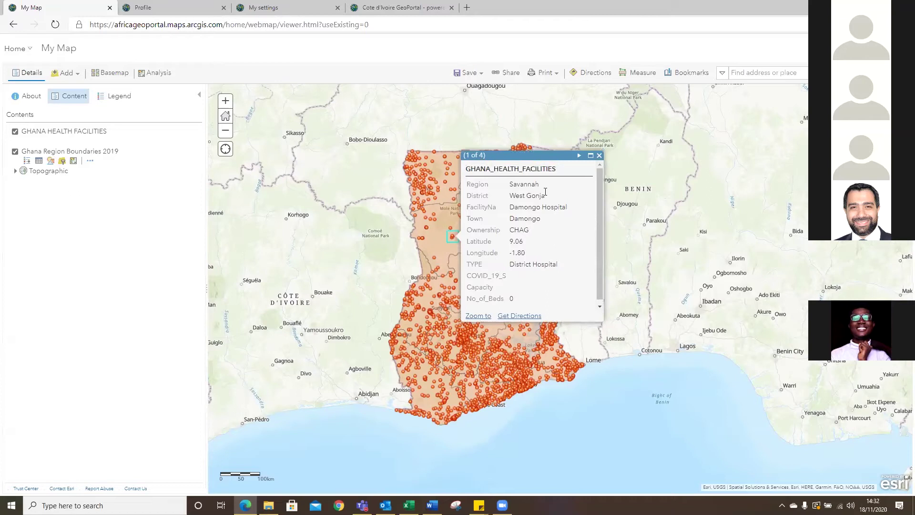
pyautogui.click(600, 155)
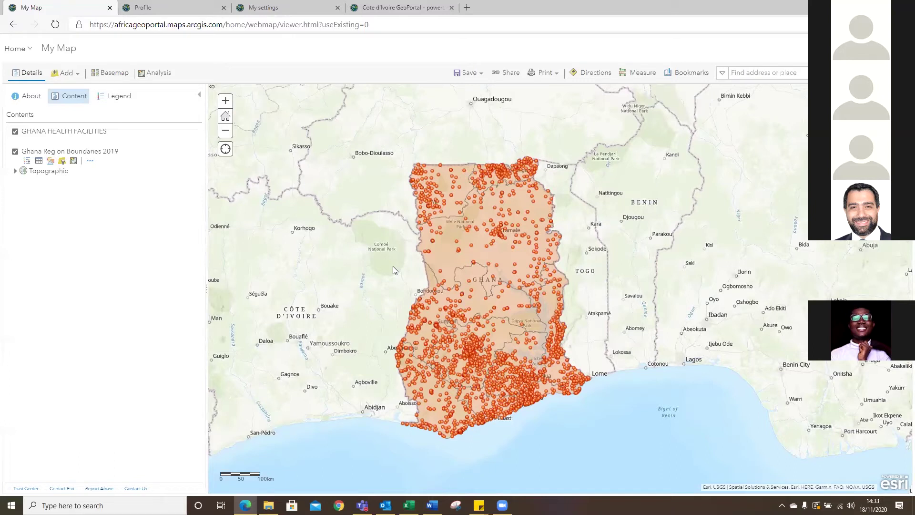
pyautogui.moveTo(393, 267); pyautogui.dragTo(384, 265)
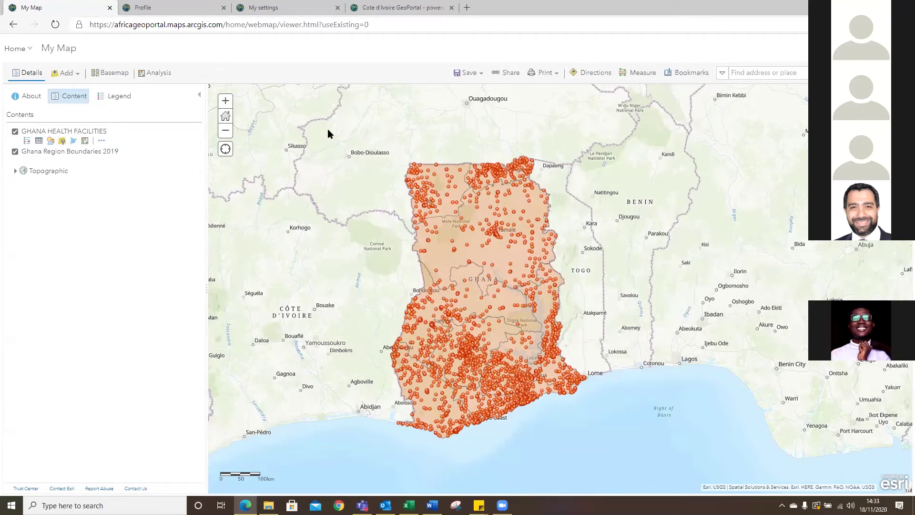
# Switch to Excel to review the regional Practitioner Ratio and Risk Ratio table, and return to the web map.
pyautogui.moveTo(408, 505)
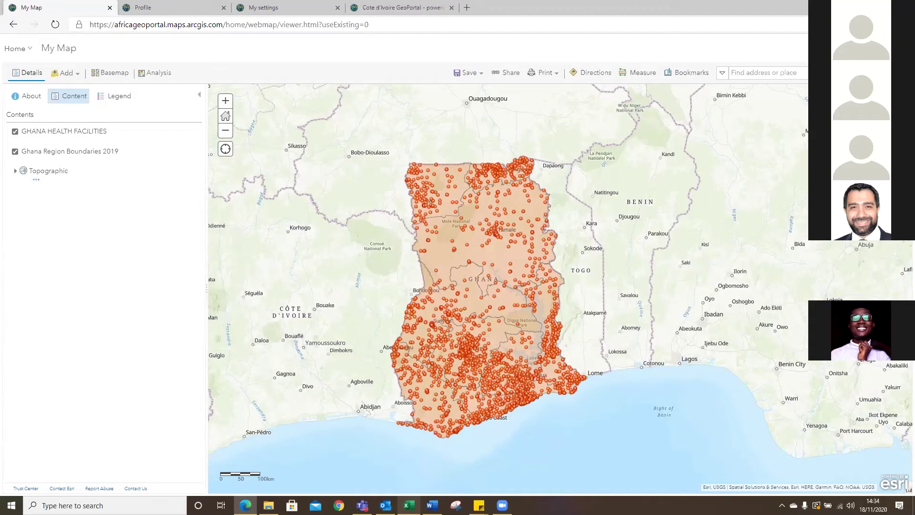
pyautogui.click(408, 505)
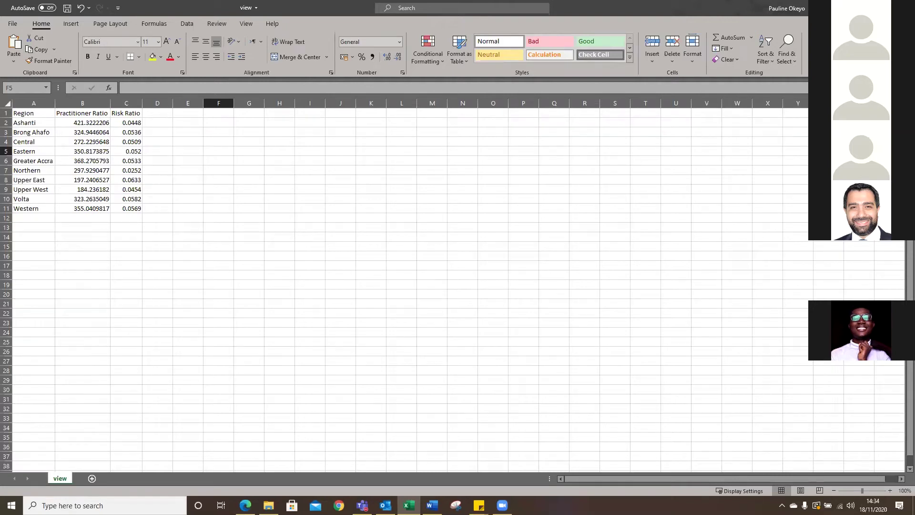
pyautogui.hotkey('alt', 'Tab')
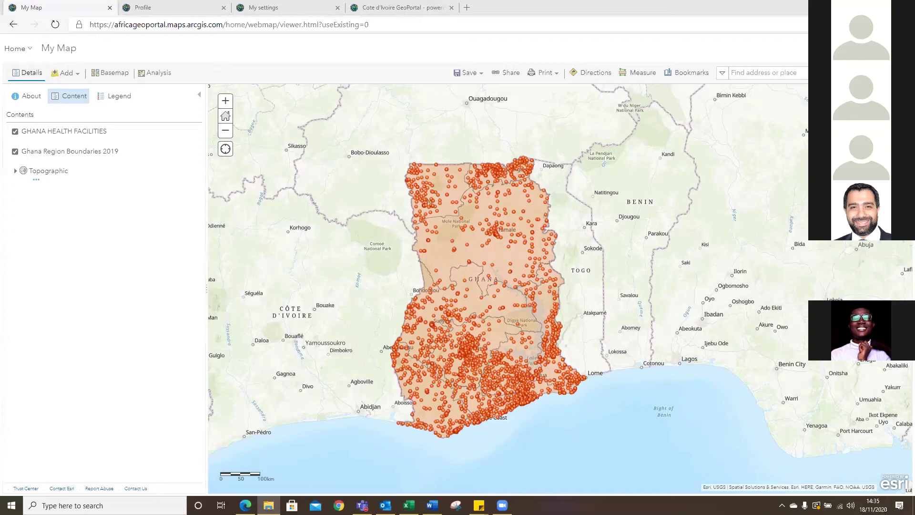
# Import the risk ratio CSV file into the map, locating features by Addresses or Places using Africa Geocoder in Ghana.
pyautogui.moveTo(810, 57); pyautogui.dragTo(335, 246)
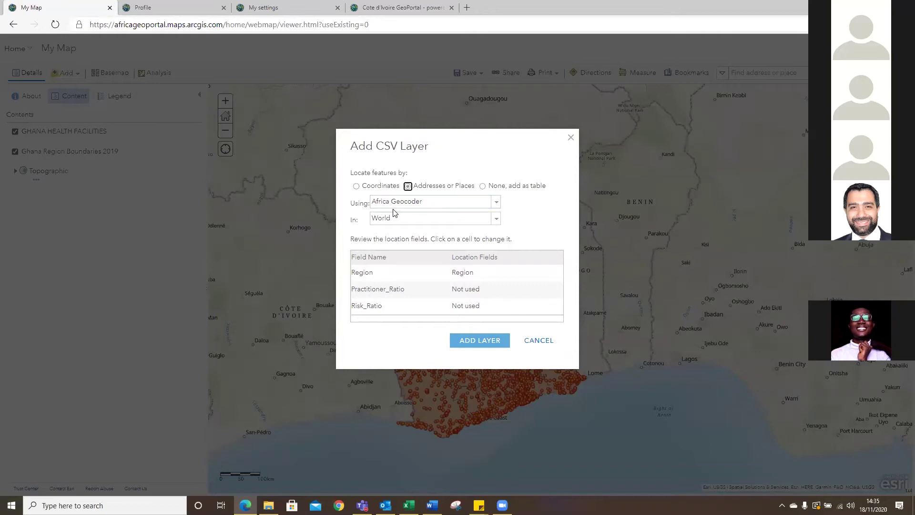
pyautogui.click(494, 204)
pyautogui.click(535, 204)
pyautogui.click(496, 218)
pyautogui.scroll(1, 427, 285)
pyautogui.scroll(10, 427, 286)
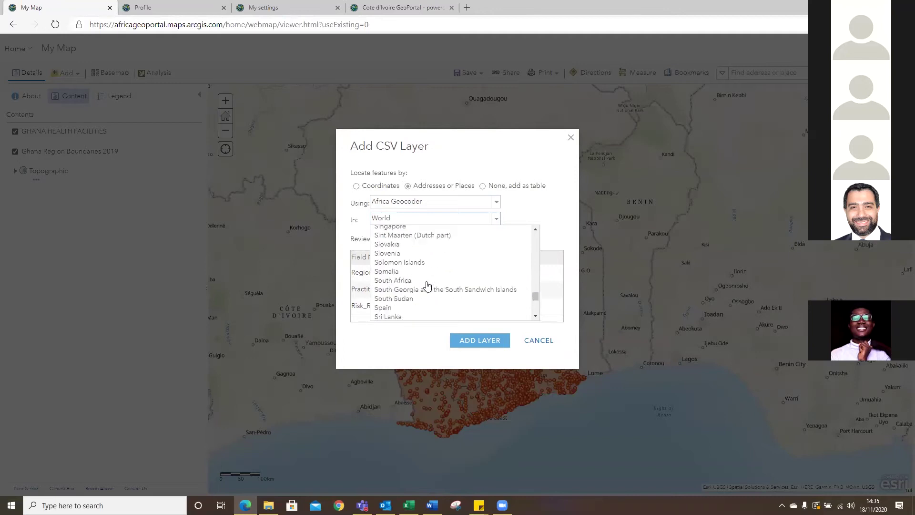
pyautogui.scroll(12, 533, 269)
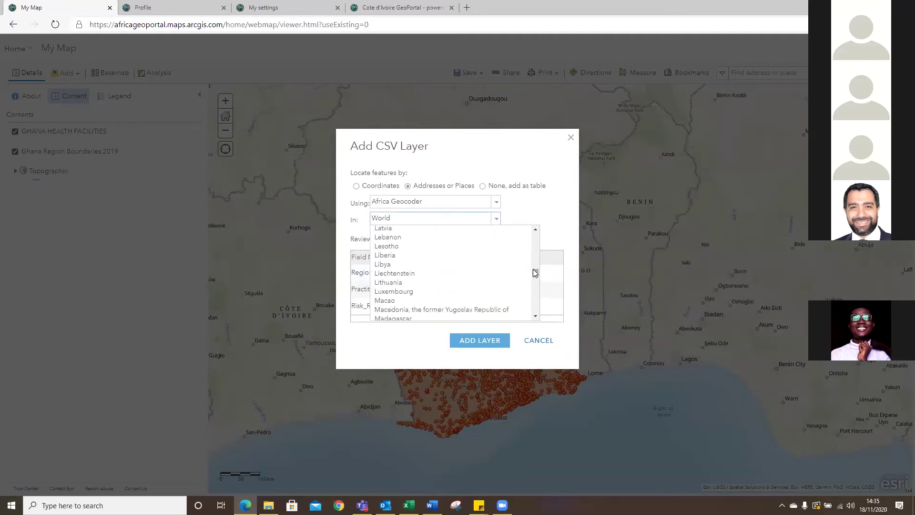
pyautogui.scroll(13, 533, 273)
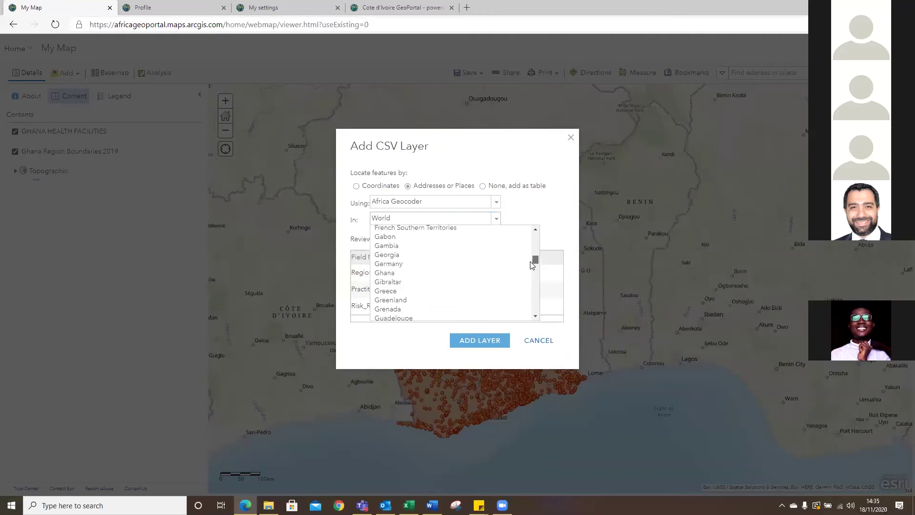
pyautogui.click(399, 274)
# Assign the CSV's Region field to the Region location field and add the layer to the map.
pyautogui.click(474, 272)
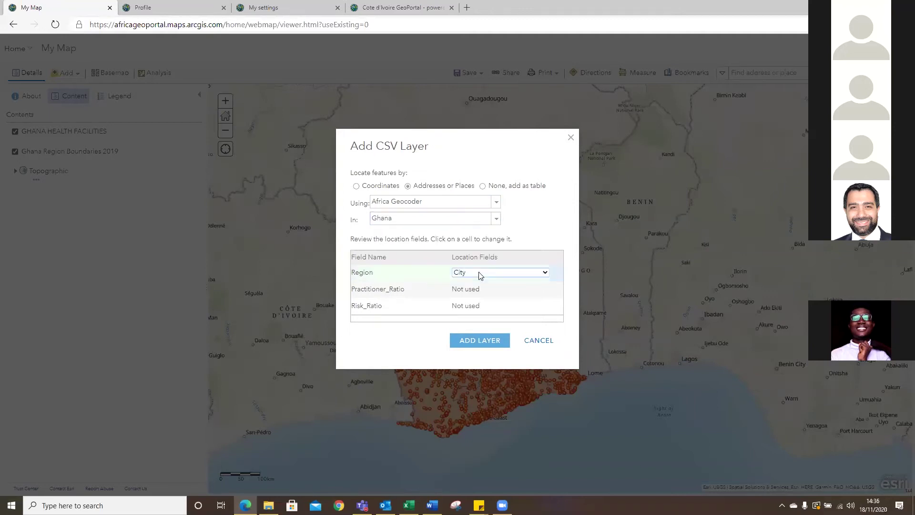
pyautogui.click(545, 273)
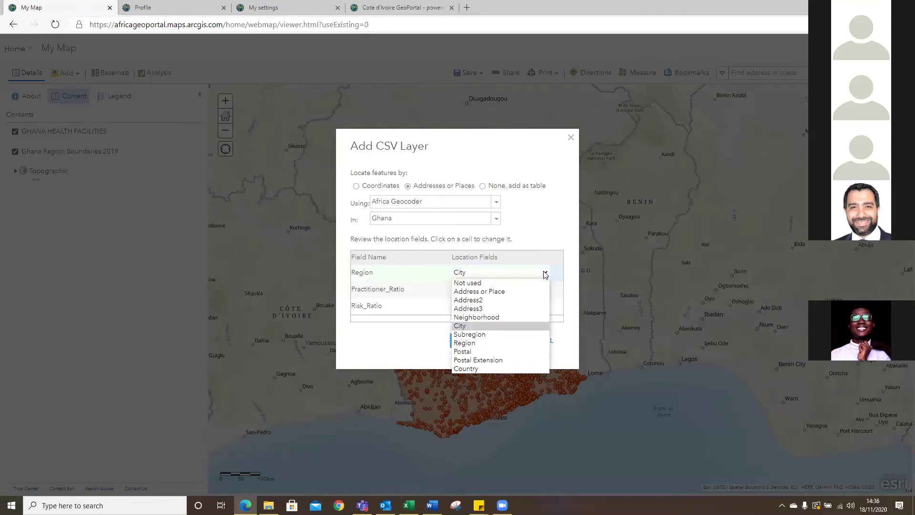
pyautogui.click(465, 343)
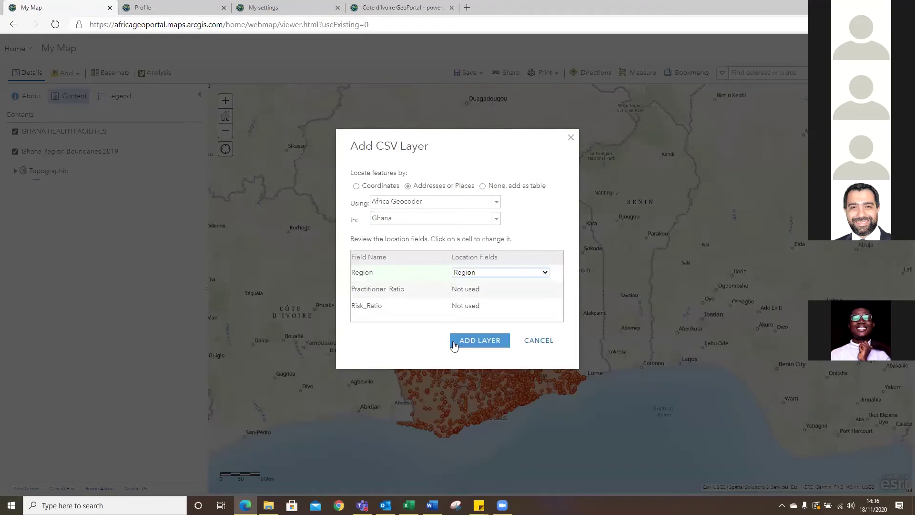
pyautogui.click(468, 341)
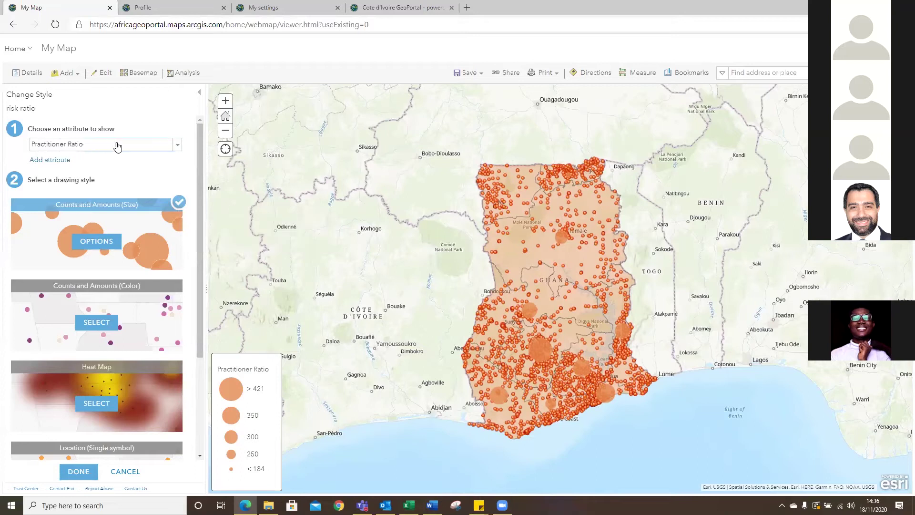
# Accept the Practitioner Ratio Counts and Amounts (Size) style for the risk ratio layer and hide the GHANA HEALTH FACILITIES layer.
pyautogui.click(75, 471)
pyautogui.click(15, 152)
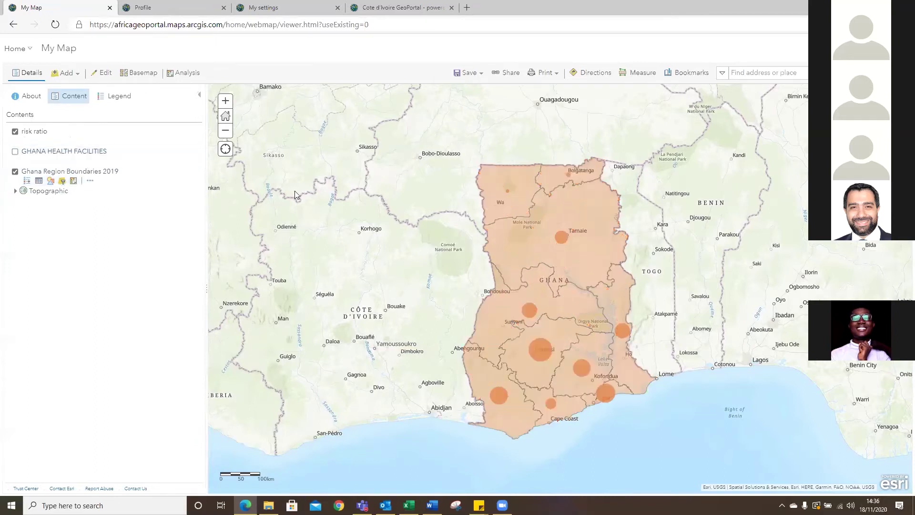
pyautogui.moveTo(375, 302); pyautogui.dragTo(355, 272)
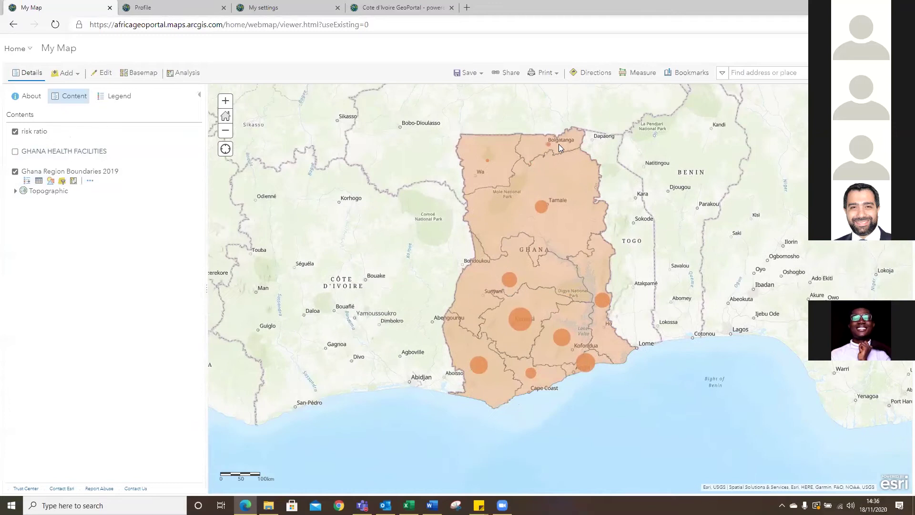
# Check the practitioner and risk ratios of the Upper West and Ashanti points in their pop-ups.
pyautogui.click(486, 161)
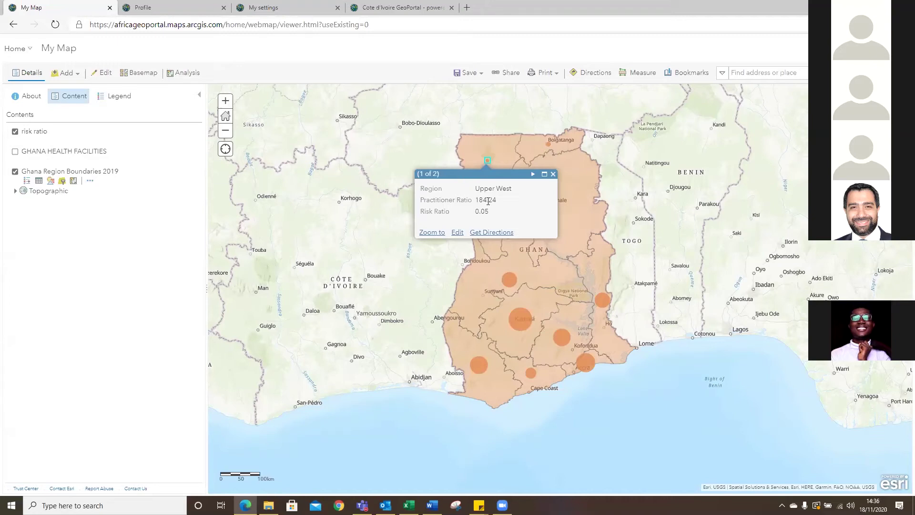
pyautogui.click(553, 174)
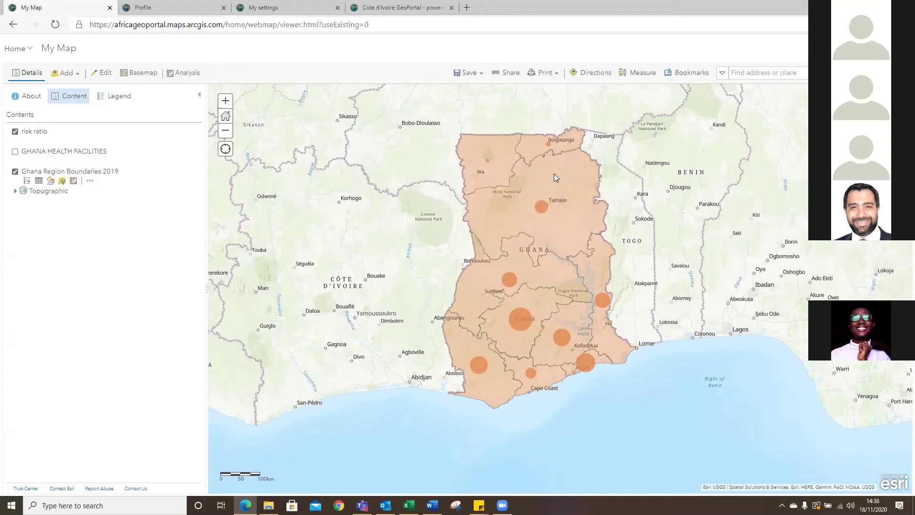
pyautogui.click(524, 317)
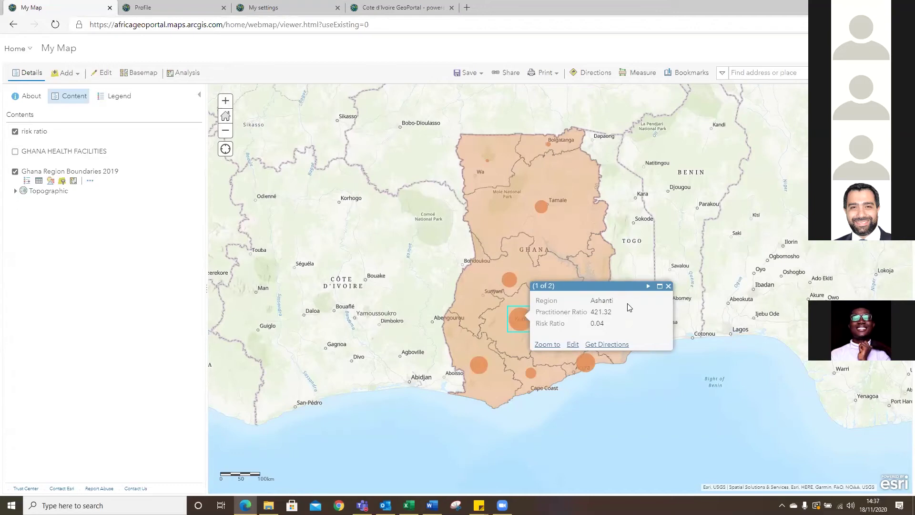
pyautogui.click(668, 286)
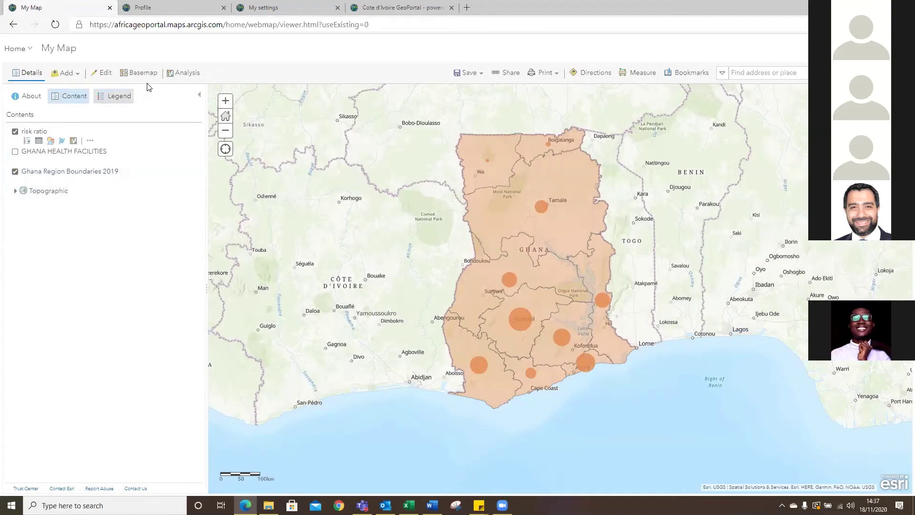
# Set up a Join Features analysis with Ghana Region Boundaries 2019 as the target layer and risk ratio as the layer to join.
pyautogui.click(179, 73)
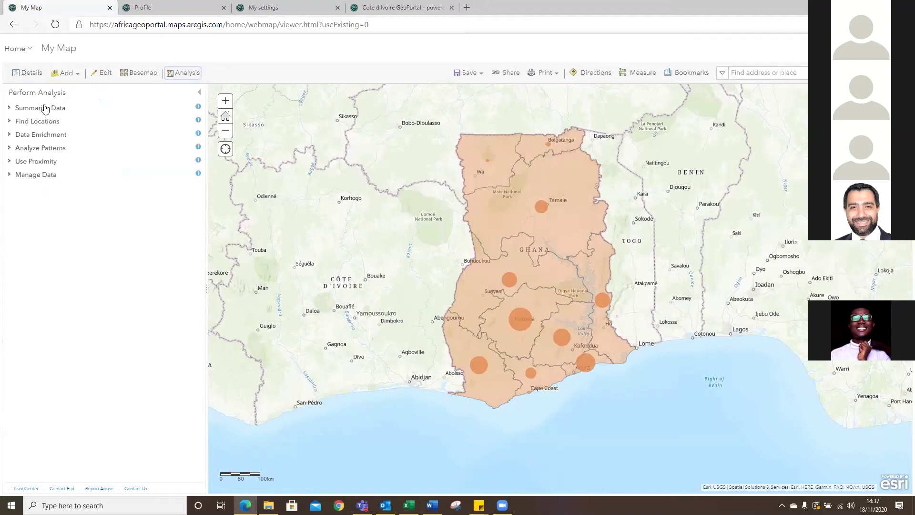
pyautogui.click(45, 108)
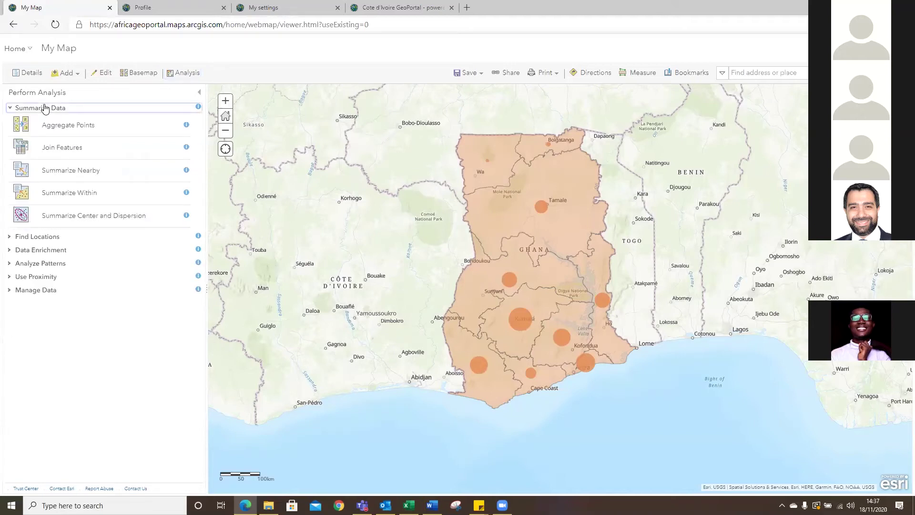
pyautogui.click(186, 125)
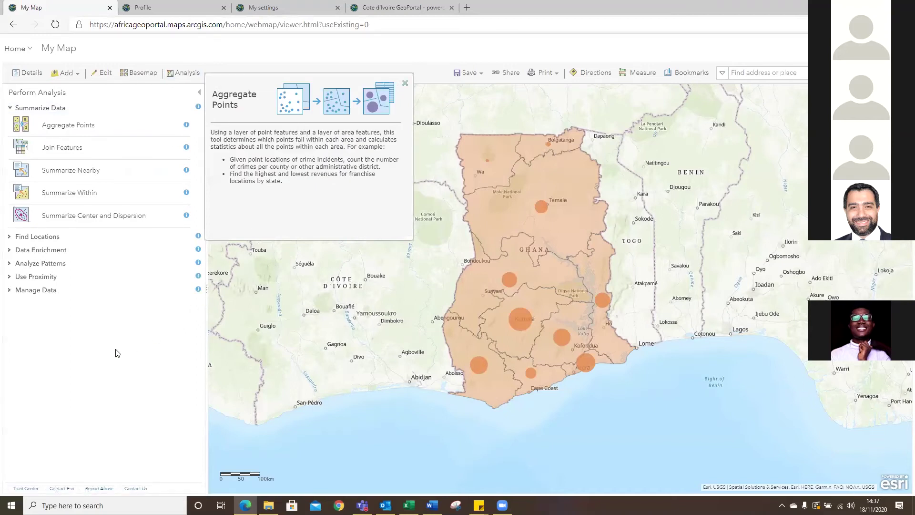
pyautogui.click(99, 151)
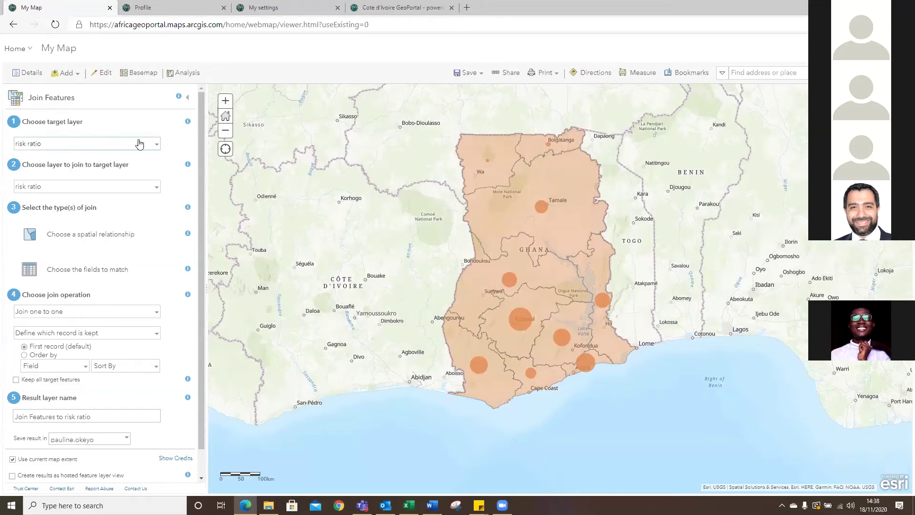
pyautogui.click(104, 145)
pyautogui.click(66, 173)
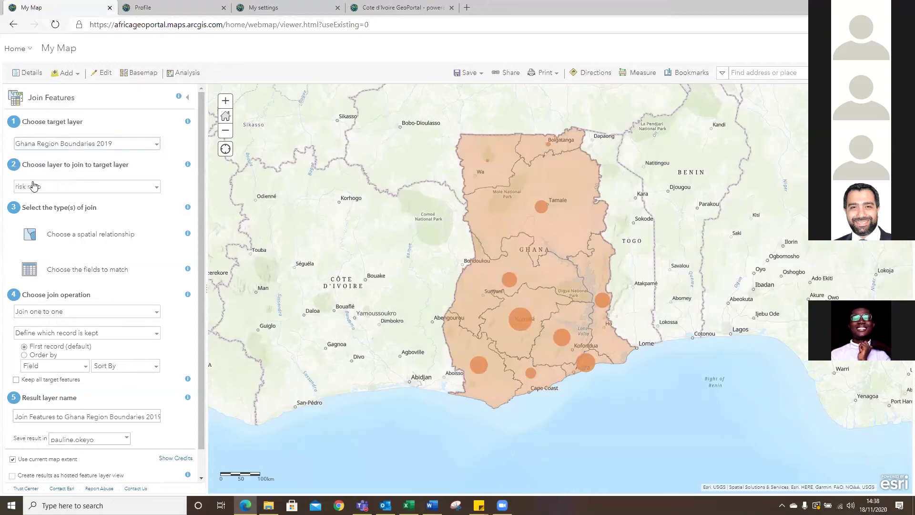
pyautogui.click(124, 189)
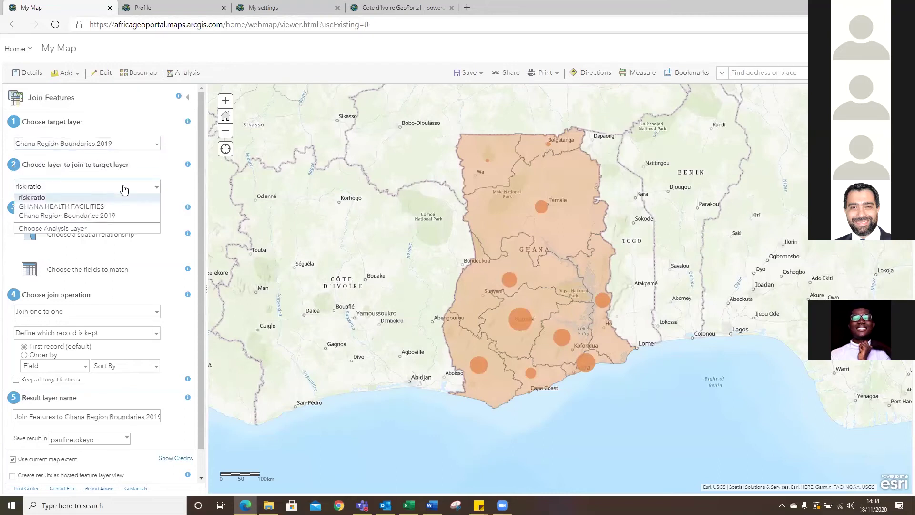
pyautogui.click(33, 198)
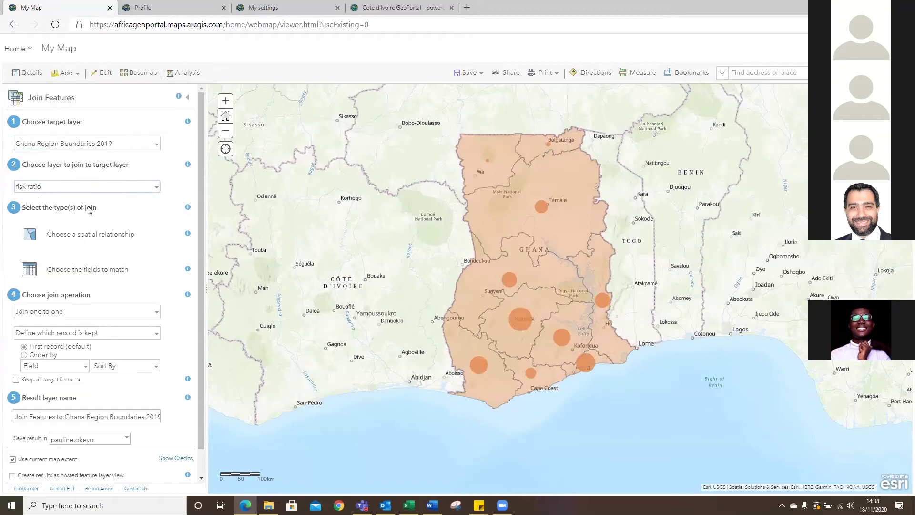
# Join by matching fields, pairing the target field NAME with the join field Region.
pyautogui.click(81, 270)
pyautogui.click(52, 294)
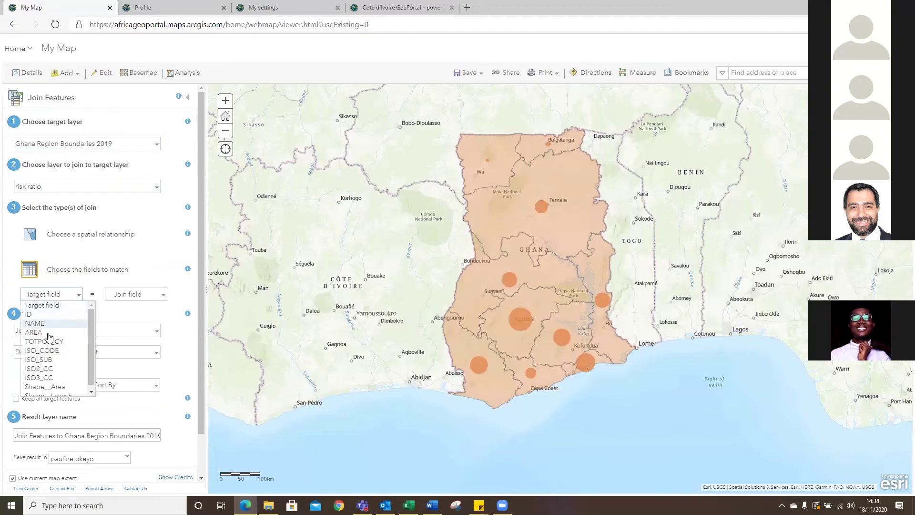
pyautogui.click(38, 323)
pyautogui.click(136, 294)
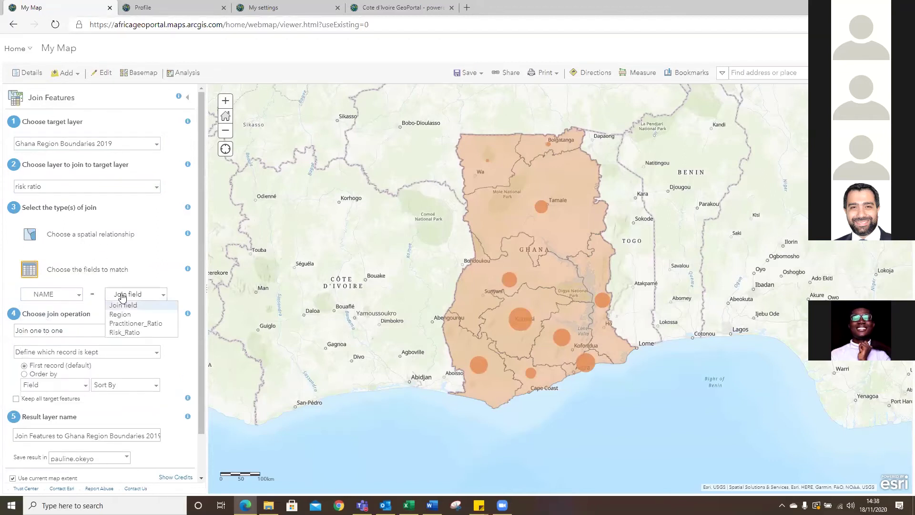
pyautogui.click(128, 314)
# Name the join's result layer "Vaccine Priority".
pyautogui.scroll(-2, 133, 233)
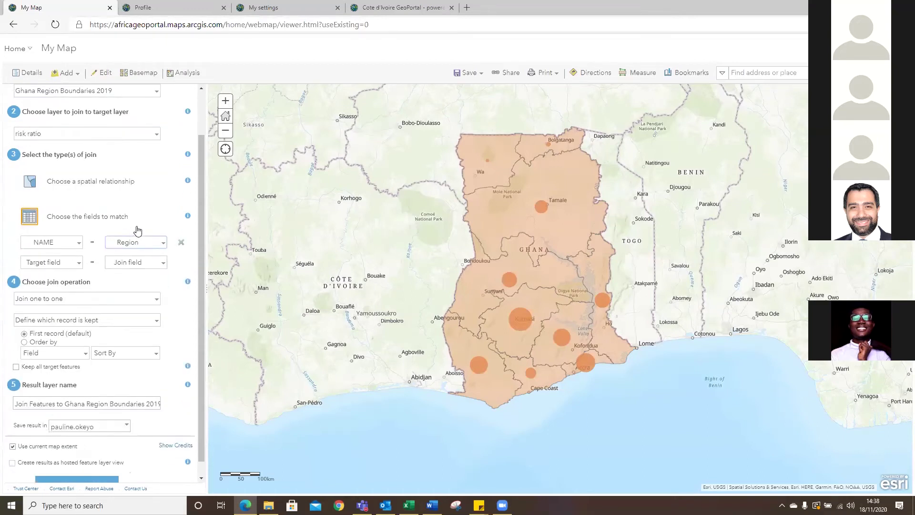
pyautogui.click(43, 389)
pyautogui.tripleClick(43, 389)
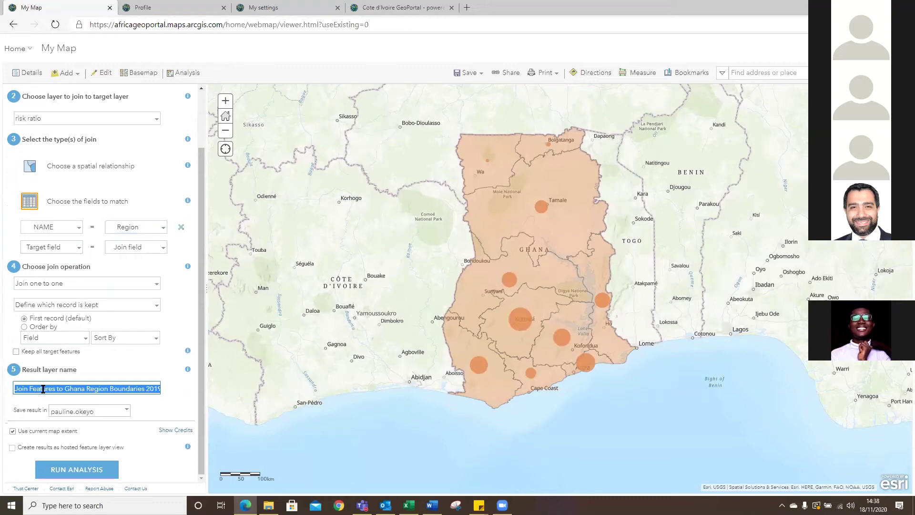
pyautogui.write('V')
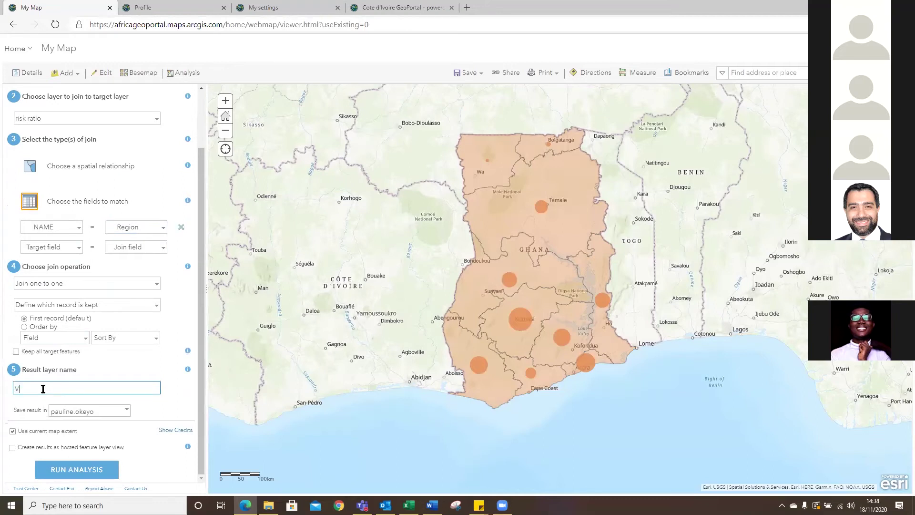
pyautogui.write('accin')
pyautogui.write('e ratio')
pyautogui.write('ty')
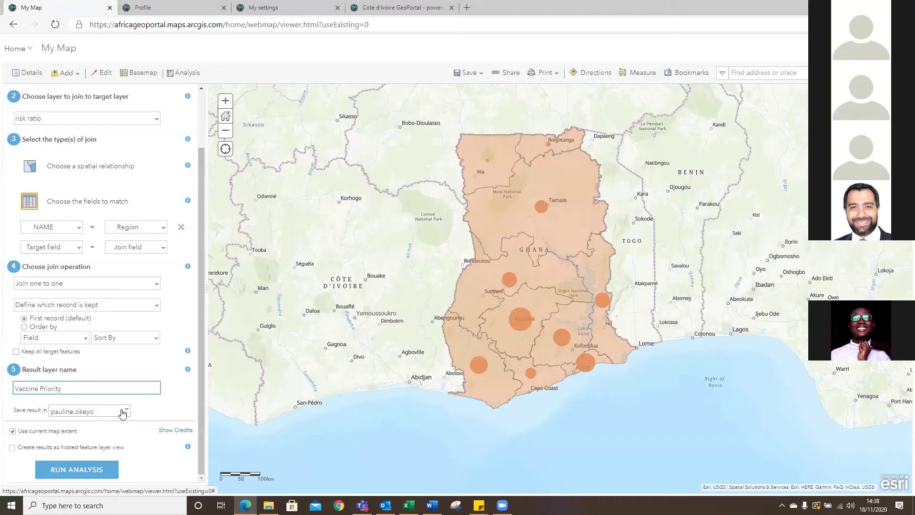
# Check the credit usage report for the Join Features analysis and close it.
pyautogui.moveTo(177, 430); pyautogui.dragTo(168, 430)
pyautogui.click(177, 430)
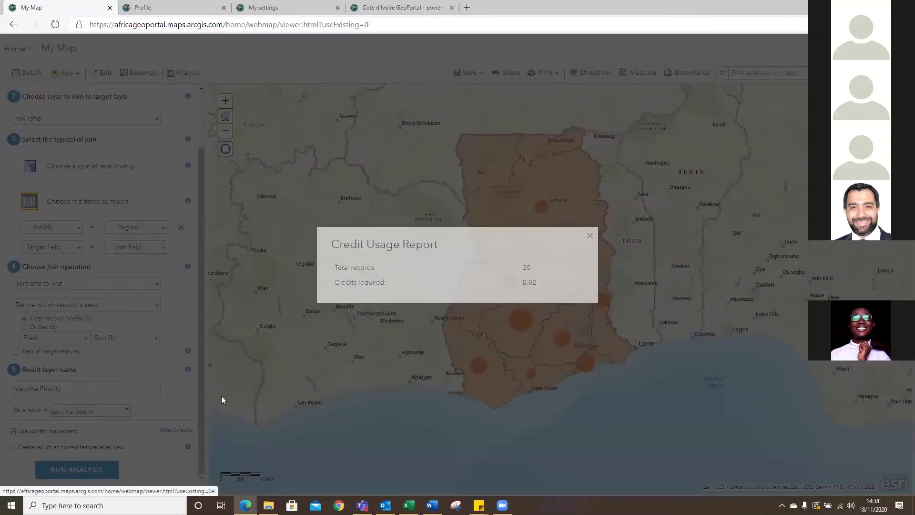
pyautogui.click(590, 235)
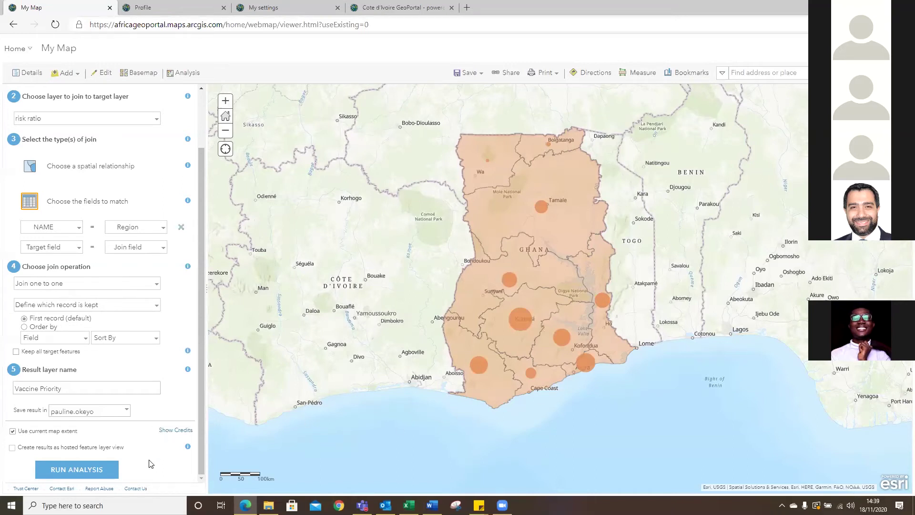
# Run the Join Features analysis, then hide the risk ratio and Ghana Region Boundaries 2019 layers.
pyautogui.click(86, 472)
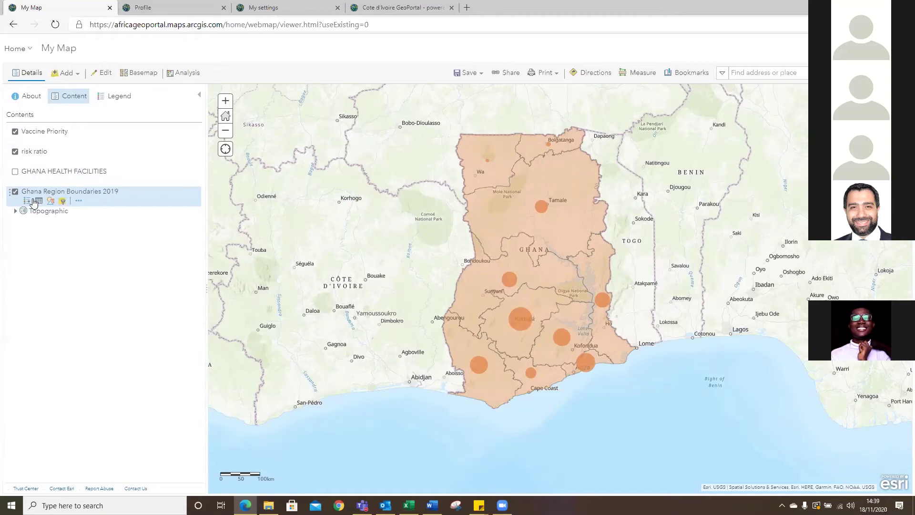
pyautogui.click(12, 151)
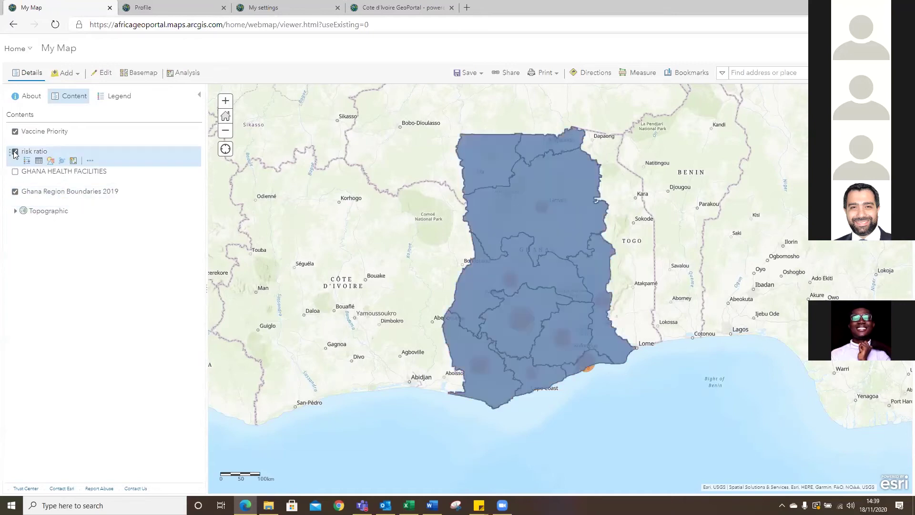
pyautogui.click(16, 192)
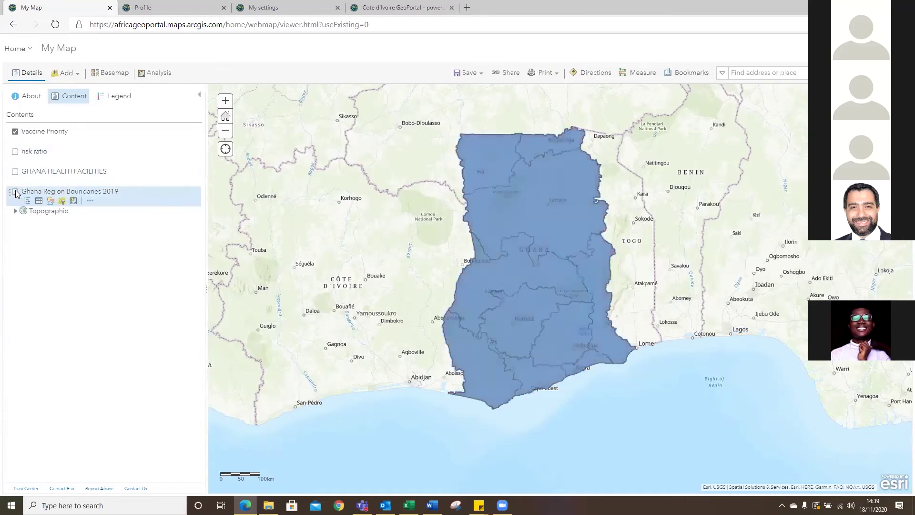
# Inspect the joined attributes of the Upper West region in the Vaccine Priority layer and close its pop-up.
pyautogui.click(491, 164)
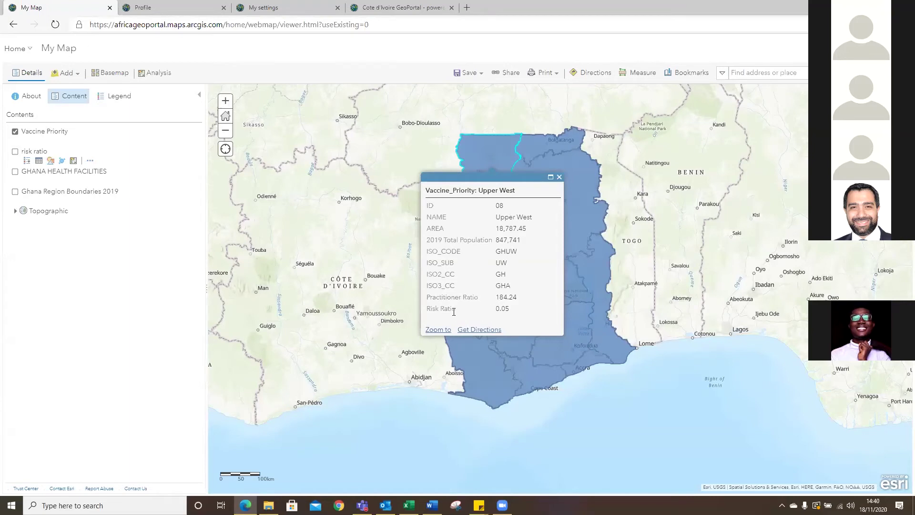
pyautogui.click(559, 177)
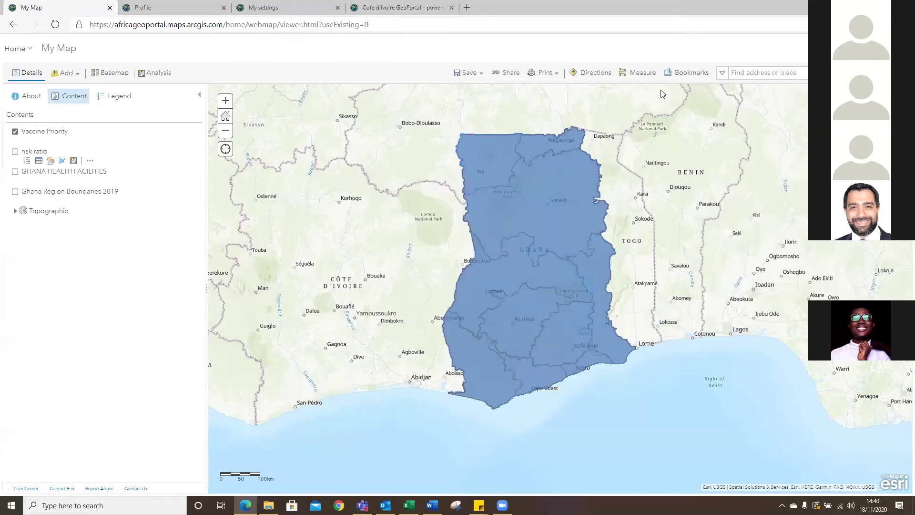
# Style the Vaccine Priority layer by two attributes, Practitioner Ratio and Risk Ratio.
pyautogui.click(50, 141)
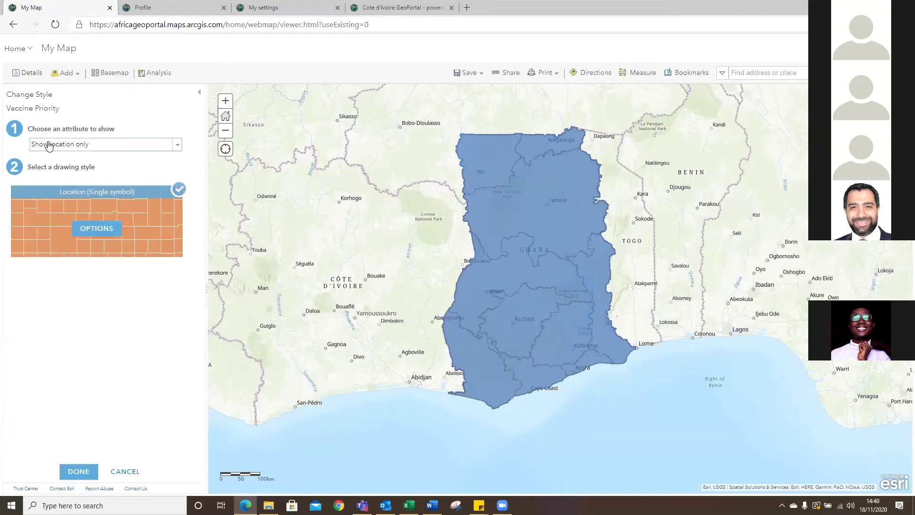
pyautogui.click(178, 144)
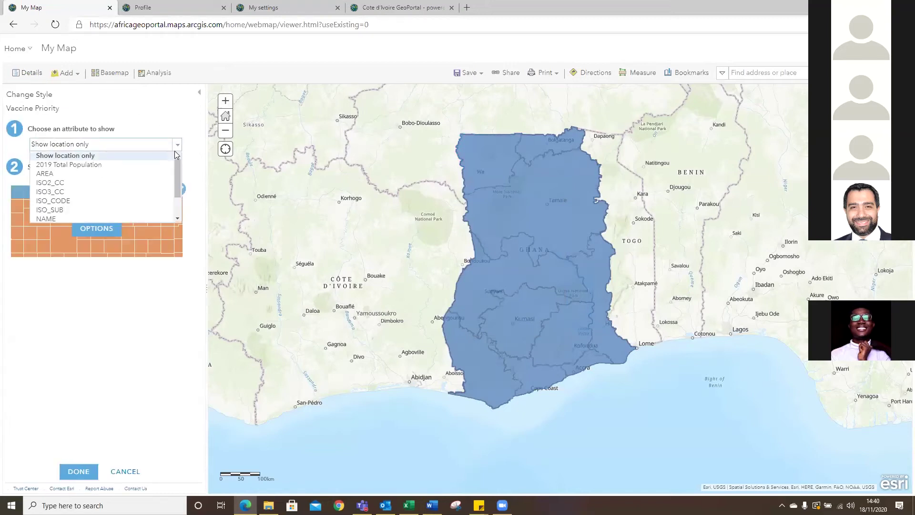
pyautogui.scroll(-3, 96, 197)
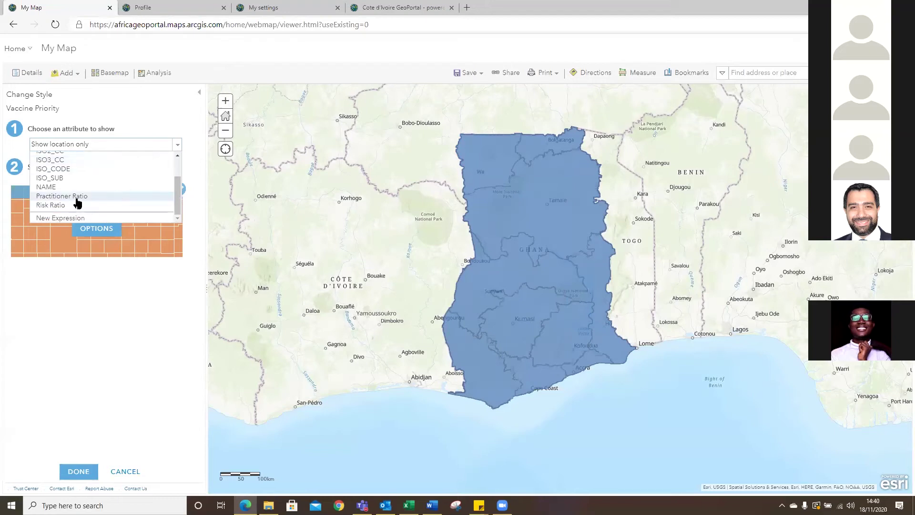
pyautogui.click(76, 198)
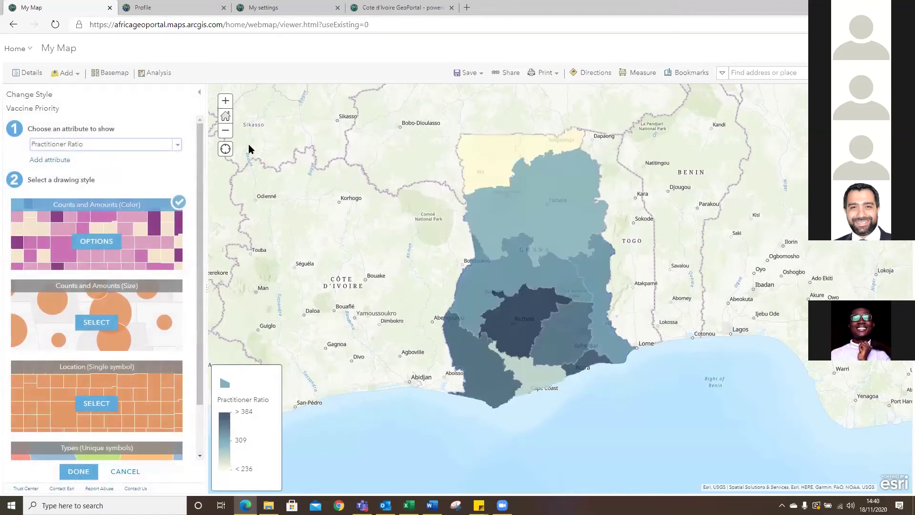
pyautogui.click(48, 160)
pyautogui.click(67, 162)
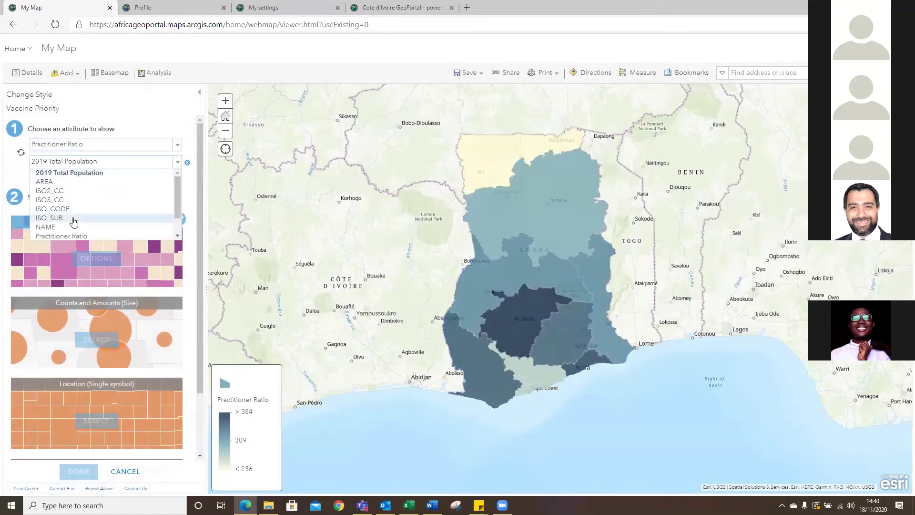
pyautogui.scroll(-5, 57, 224)
pyautogui.click(54, 224)
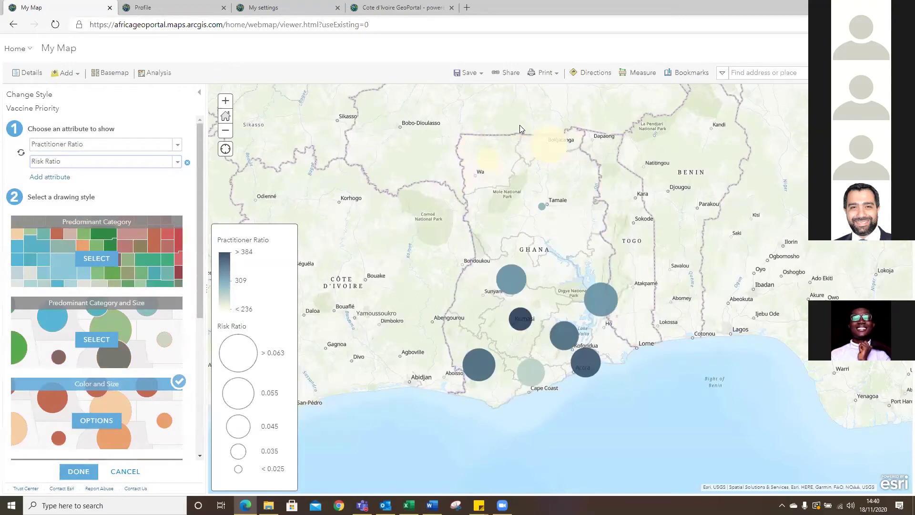
# Apply the Relationship drawing style to the Vaccine Priority layer.
pyautogui.scroll(-1, 170, 276)
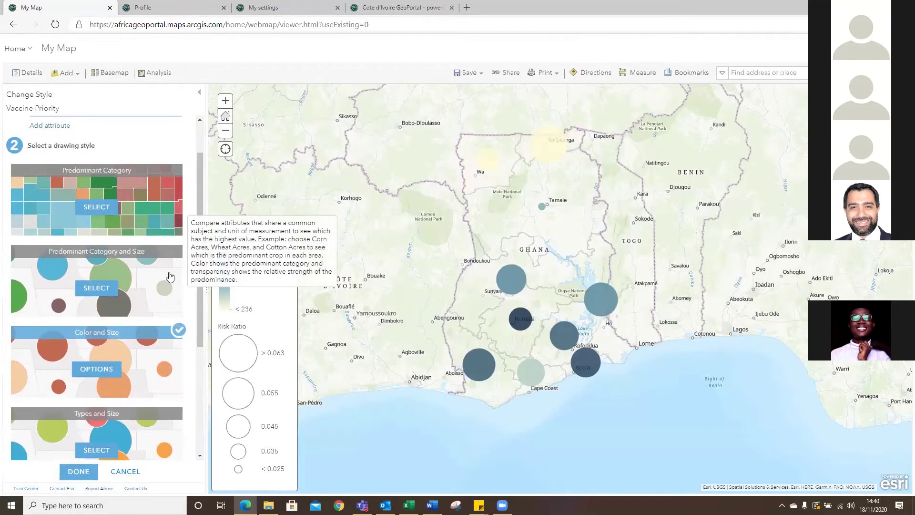
pyautogui.scroll(-3, 138, 219)
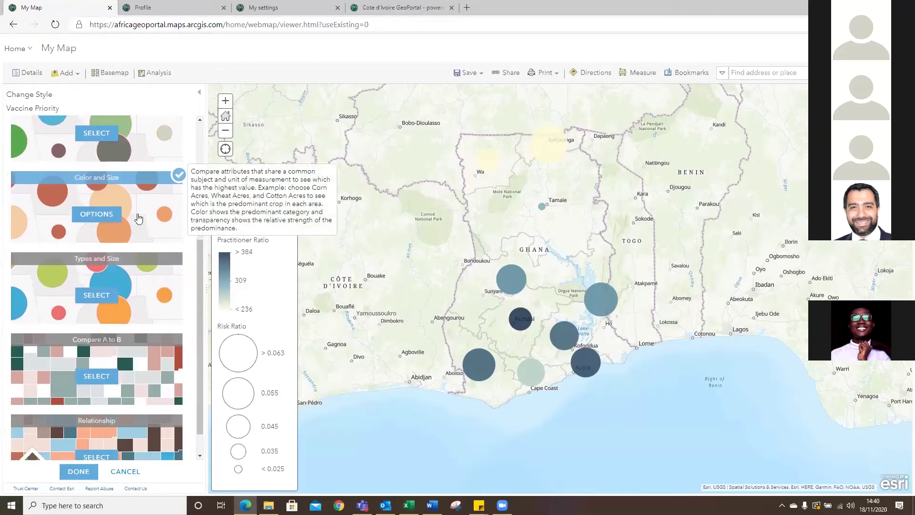
pyautogui.scroll(-1, 143, 201)
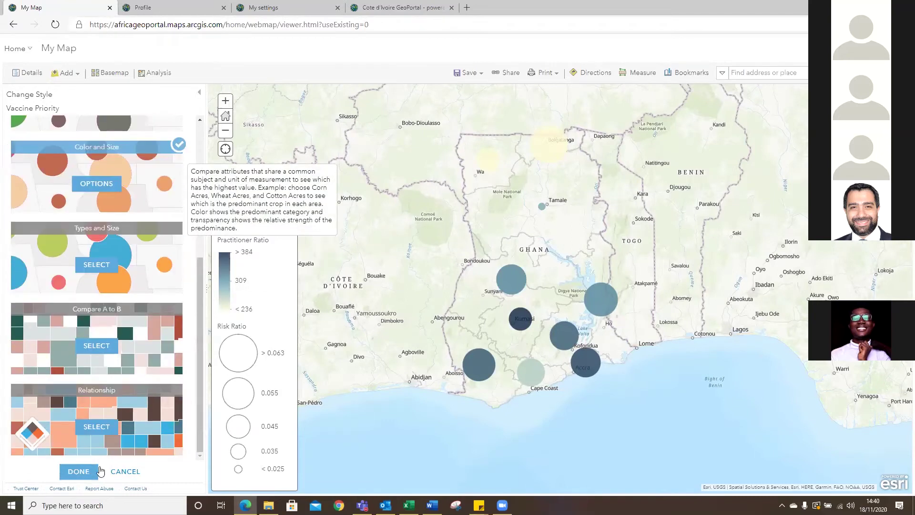
pyautogui.click(96, 427)
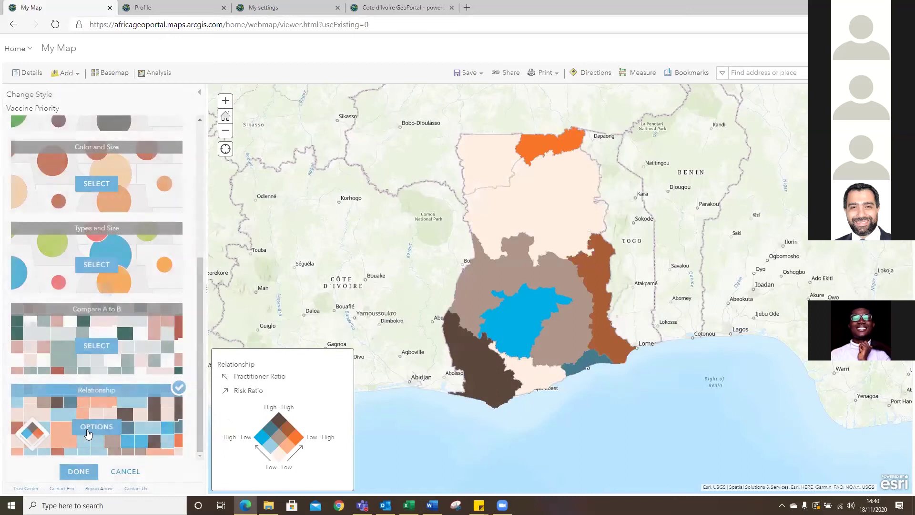
pyautogui.scroll(5, 89, 381)
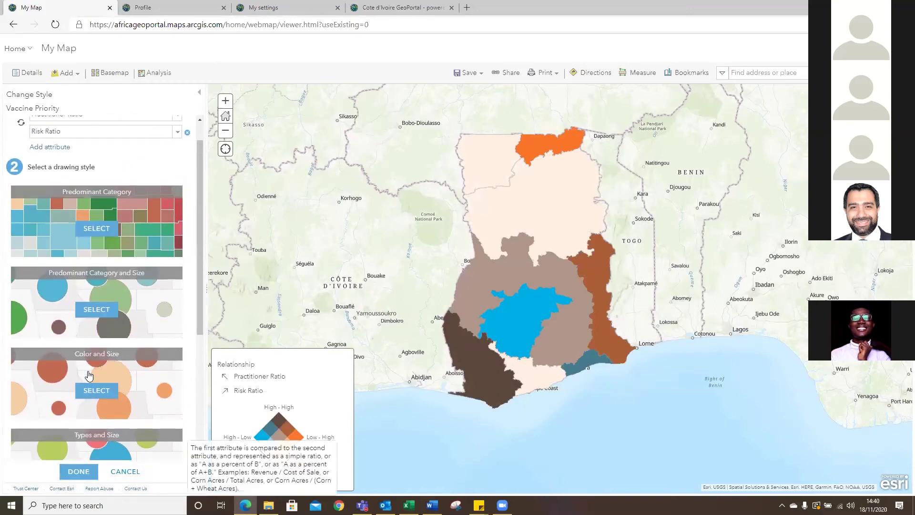
pyautogui.scroll(-3, 89, 375)
pyautogui.scroll(-3, 89, 375)
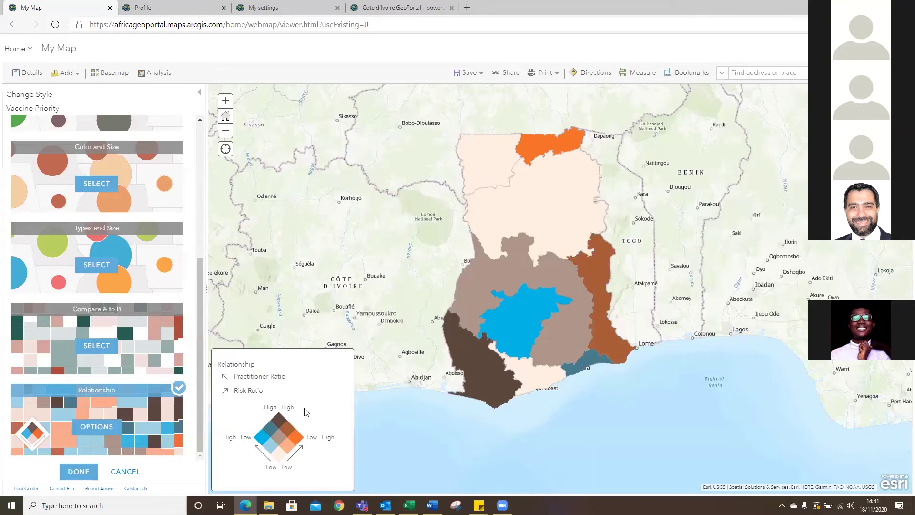
# Inspect the Western region's practitioner and risk ratios on the map and close its pop-up.
pyautogui.click(482, 369)
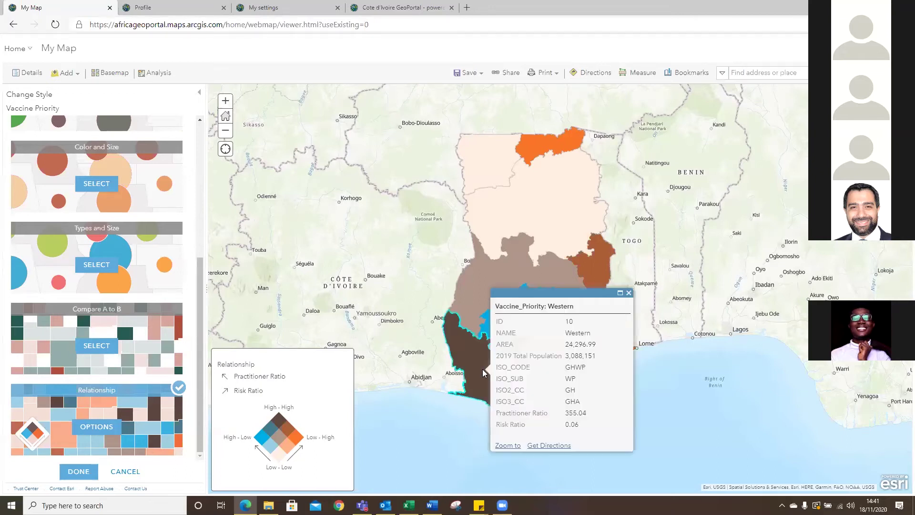
pyautogui.click(628, 293)
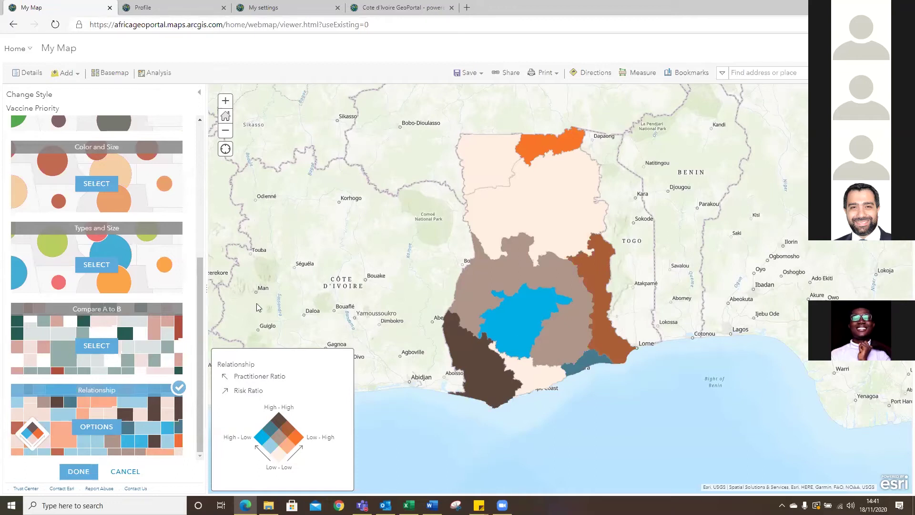
# Set the Relationship style's grid size to 2 x 2, keep the Quantile method, and finish styling the Vaccine Priority layer.
pyautogui.click(81, 428)
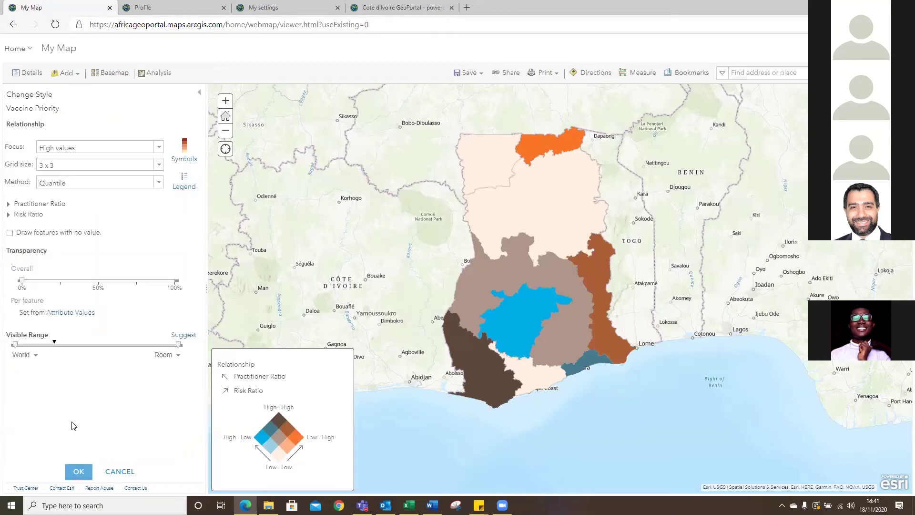
pyautogui.click(161, 168)
pyautogui.click(54, 187)
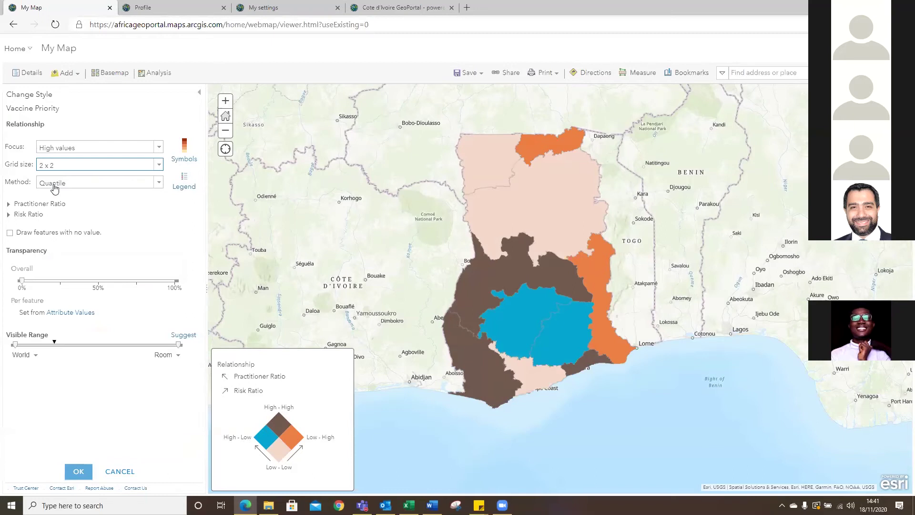
pyautogui.click(50, 187)
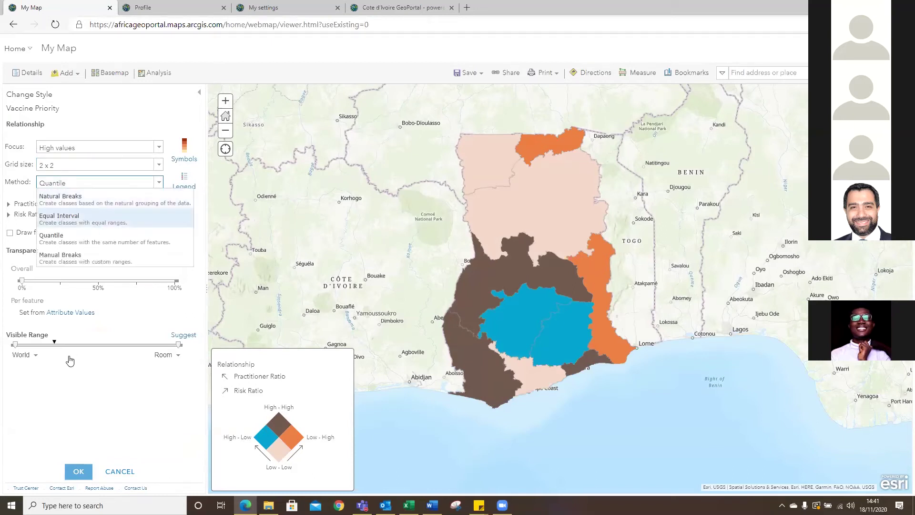
pyautogui.click(52, 397)
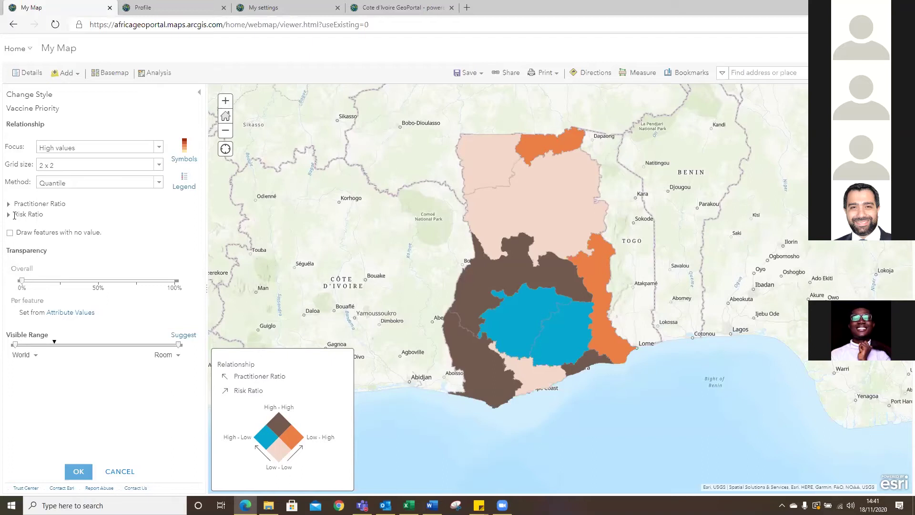
pyautogui.click(78, 469)
pyautogui.click(75, 472)
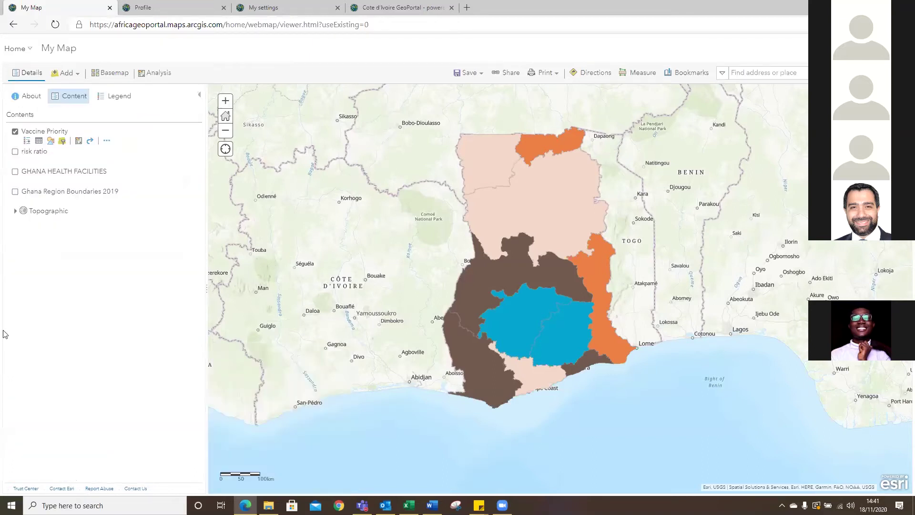
# Remove the Ghana Region Boundaries 2019 and risk ratio layers from the map.
pyautogui.click(90, 201)
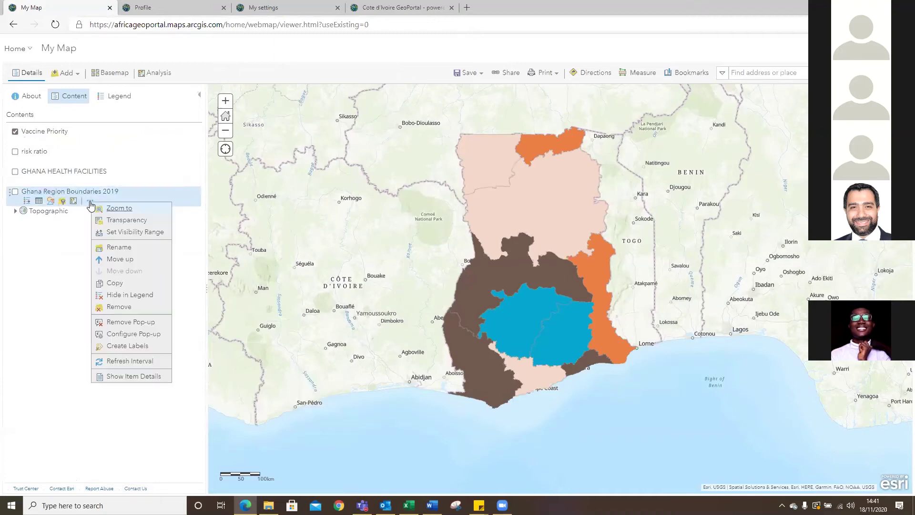
pyautogui.click(119, 308)
pyautogui.click(414, 296)
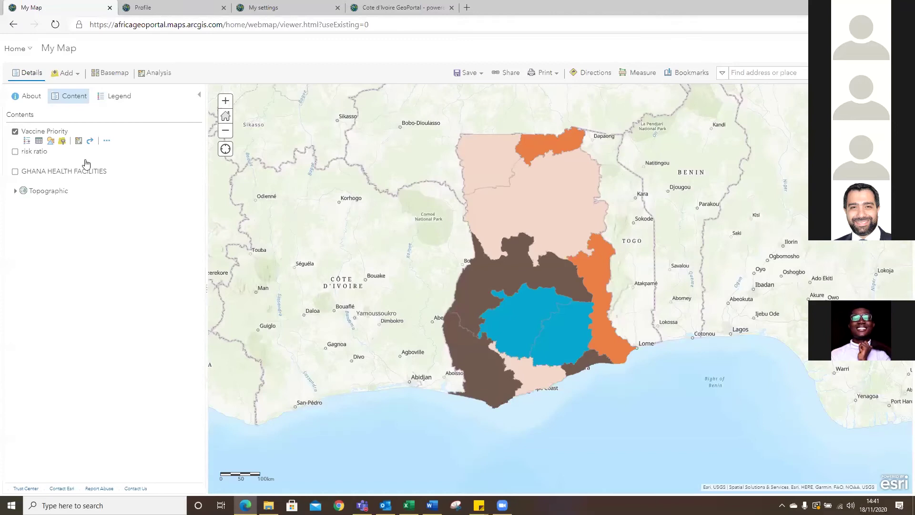
pyautogui.click(89, 160)
pyautogui.click(120, 266)
pyautogui.click(410, 293)
# Turn on the GHANA HEALTH FACILITIES layer and place it above Vaccine Priority in the layer order.
pyautogui.click(15, 151)
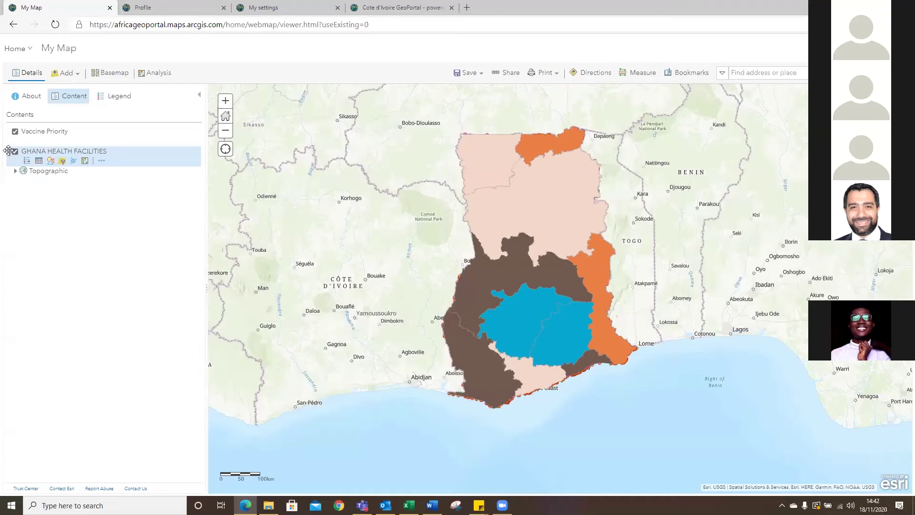
pyautogui.moveTo(9, 151)
pyautogui.mouseDown()
pyautogui.moveTo(6, 122)
pyautogui.moveTo(9, 136)
pyautogui.mouseUp()
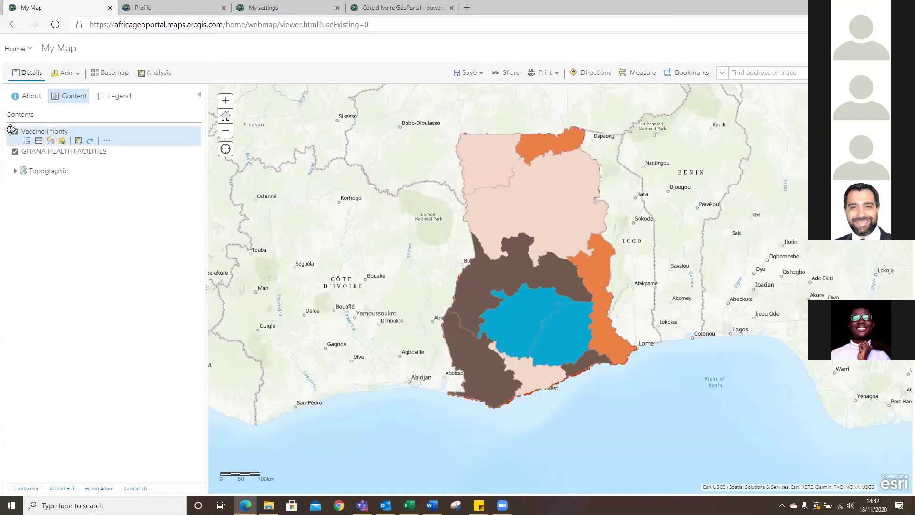
pyautogui.click(11, 154)
pyautogui.moveTo(30, 132); pyautogui.dragTo(31, 129)
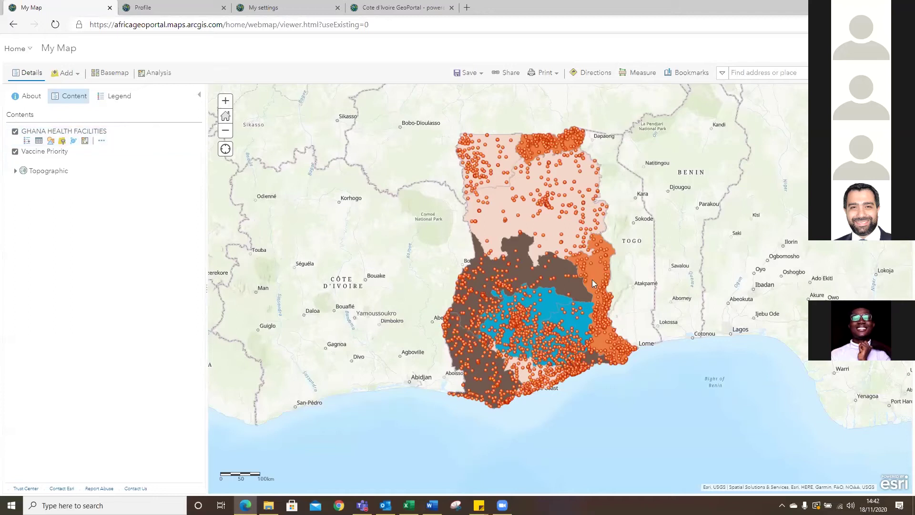
# Make the Vaccine Priority layer slightly transparent so the basemap shows through beneath the health facilities.
pyautogui.scroll(2, 540, 316)
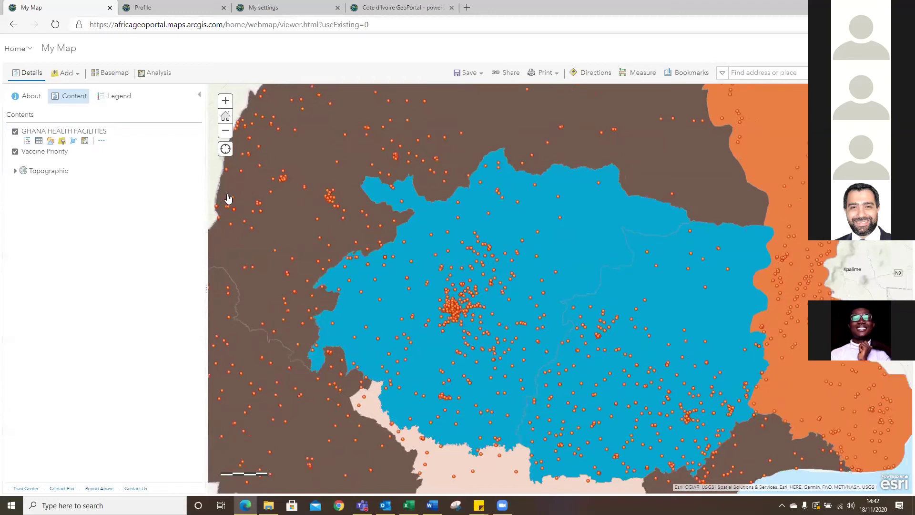
pyautogui.click(209, 194)
pyautogui.click(212, 379)
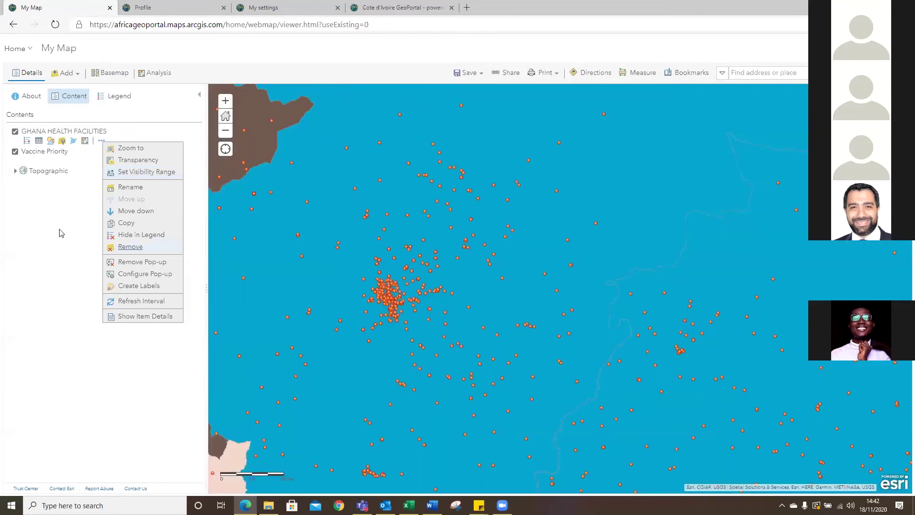
pyautogui.click(106, 161)
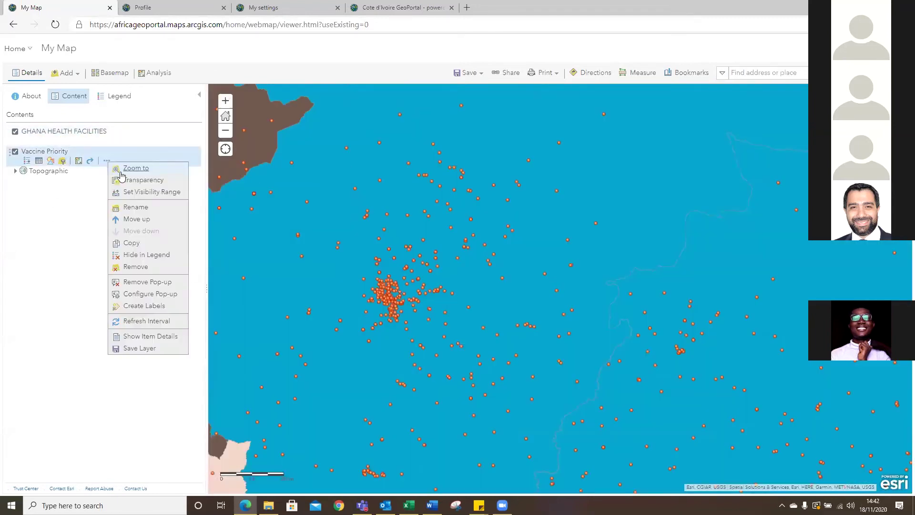
pyautogui.moveTo(164, 192)
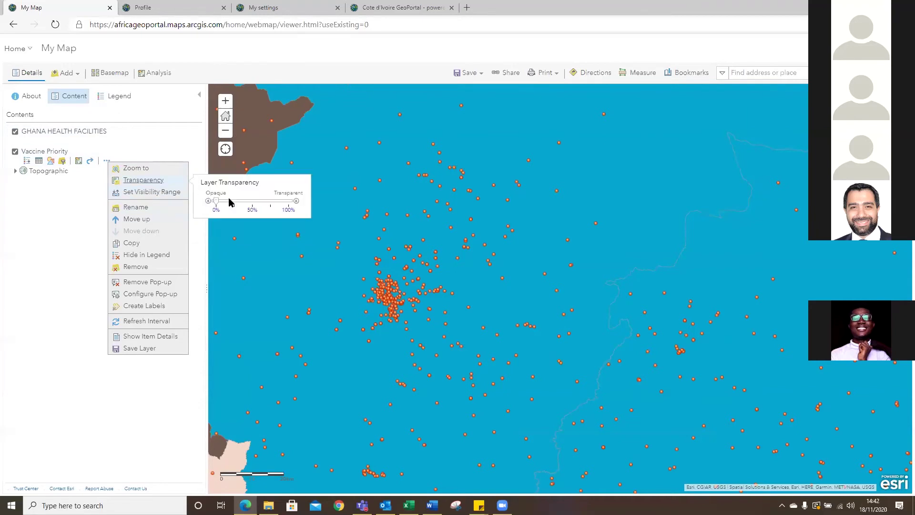
pyautogui.click(232, 202)
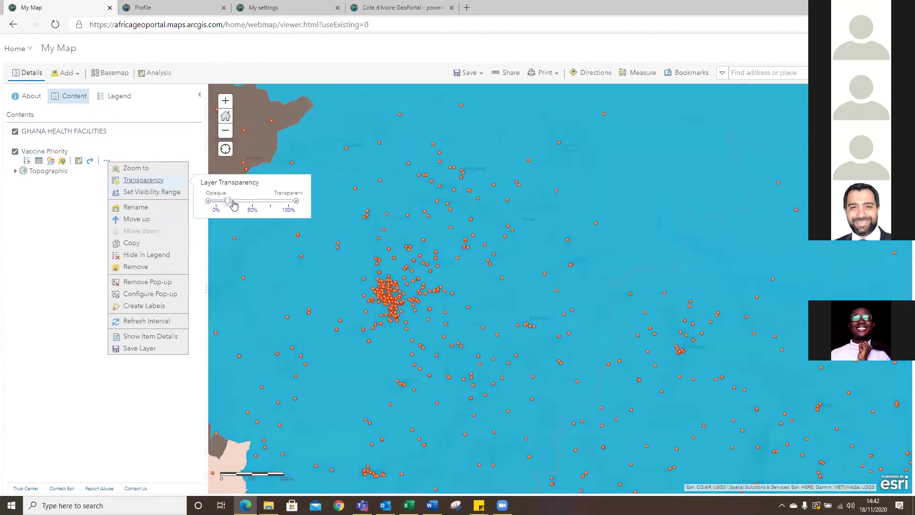
# Switch the map's basemap to Light Gray Canvas and frame the whole of Ghana.
pyautogui.click(123, 77)
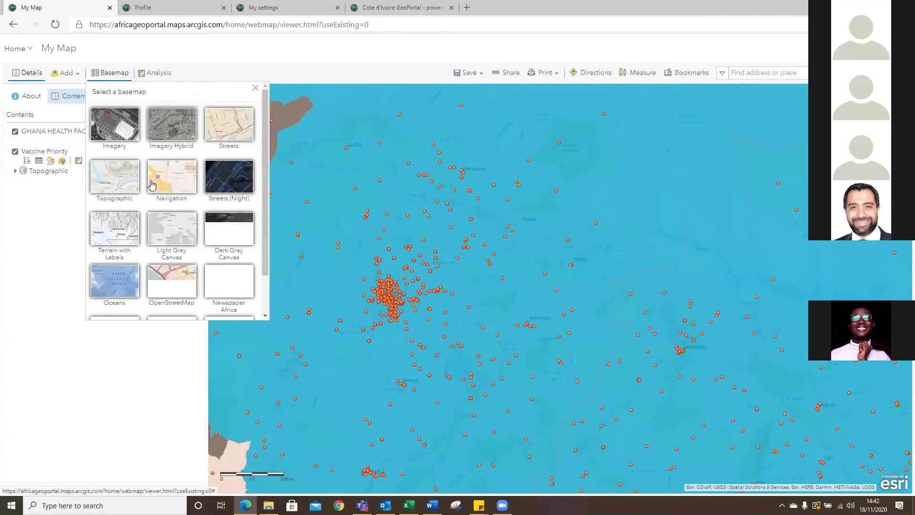
pyautogui.click(169, 232)
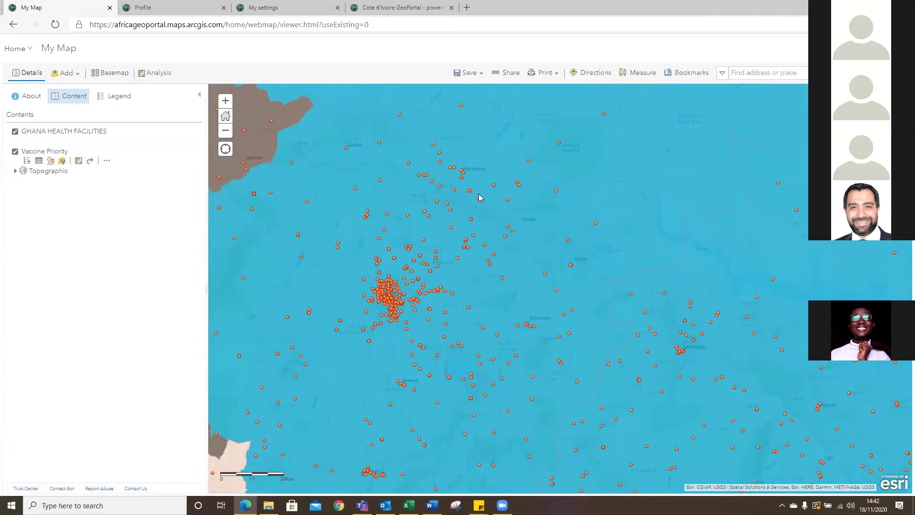
pyautogui.scroll(-2, 480, 197)
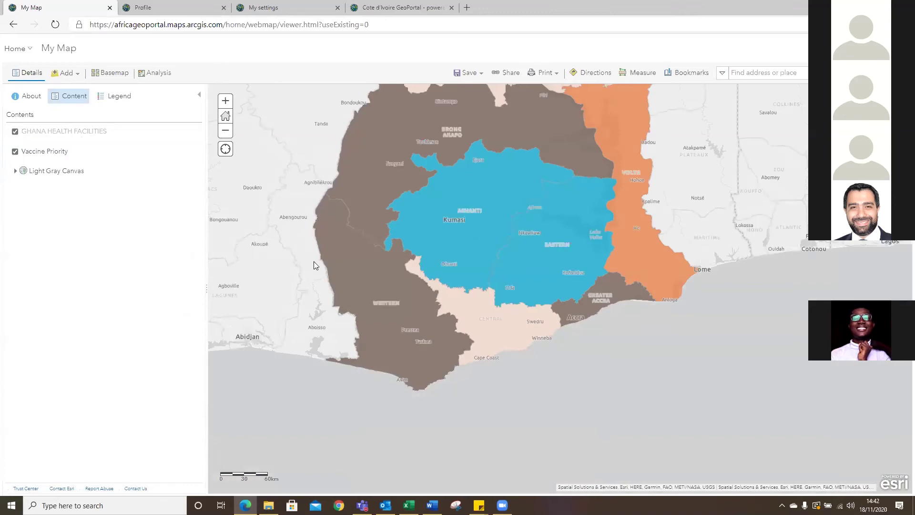
pyautogui.scroll(-1, 335, 219)
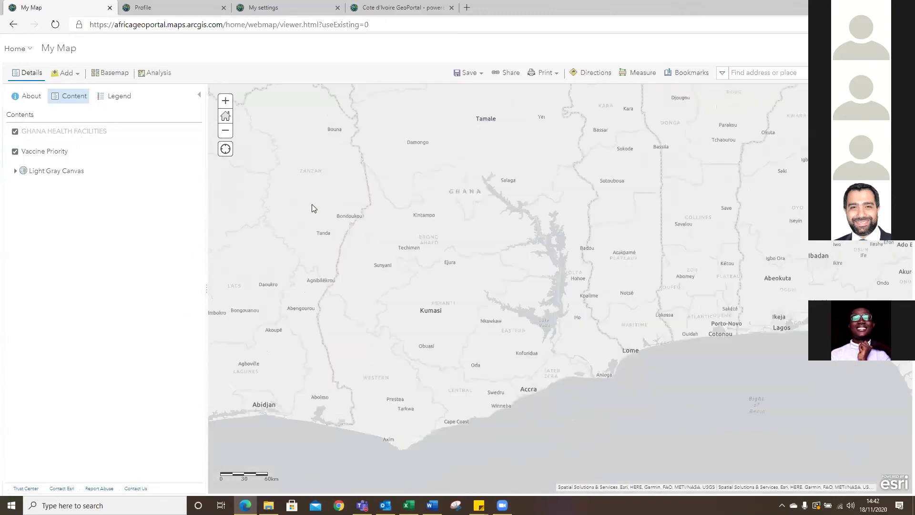
pyautogui.moveTo(312, 204); pyautogui.dragTo(387, 295)
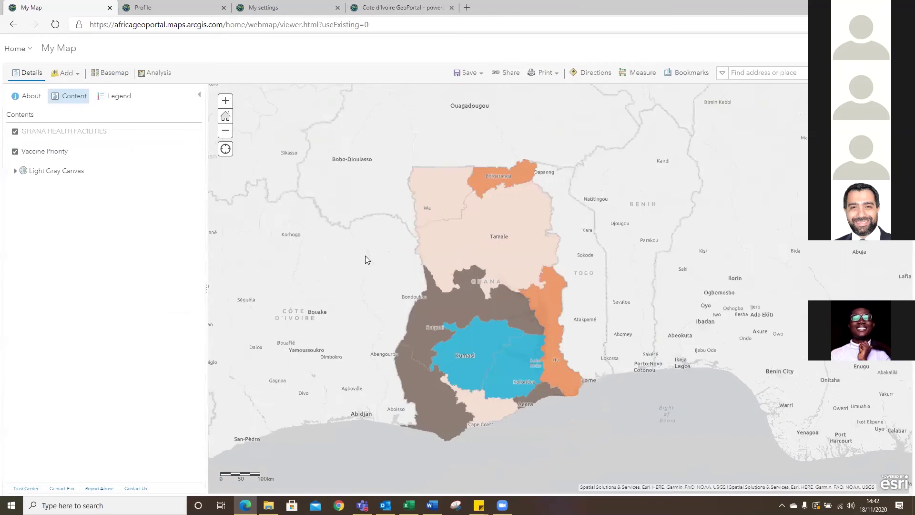
# Start saving the map with the title Vaccine Priority Areas and the tags COVID-19, Ghana, health, Vaccine, priority areas.
pyautogui.click(462, 73)
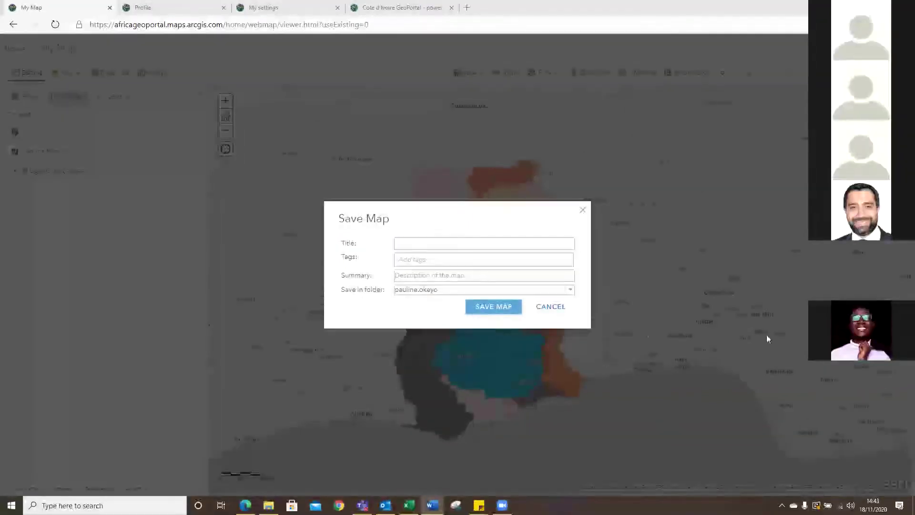
pyautogui.click(412, 245)
pyautogui.rightClick(412, 245)
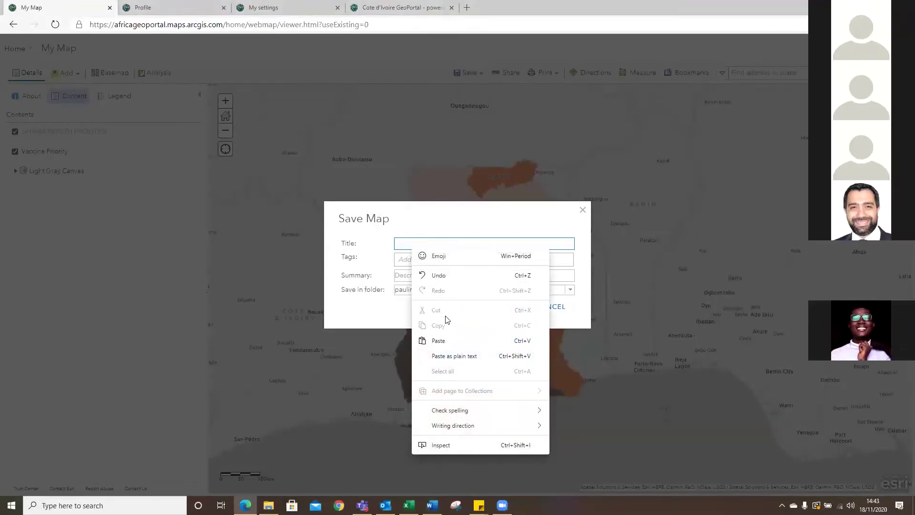
pyautogui.click(443, 341)
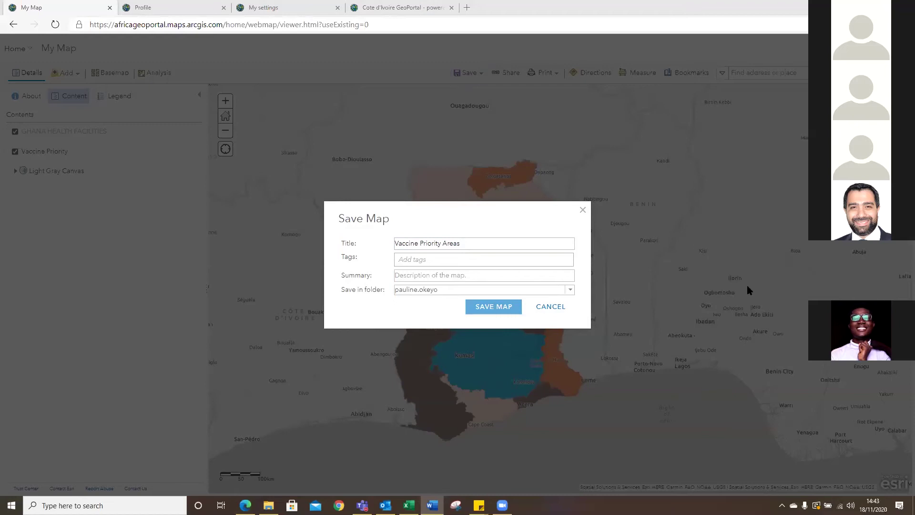
pyautogui.click(413, 261)
pyautogui.rightClick(413, 262)
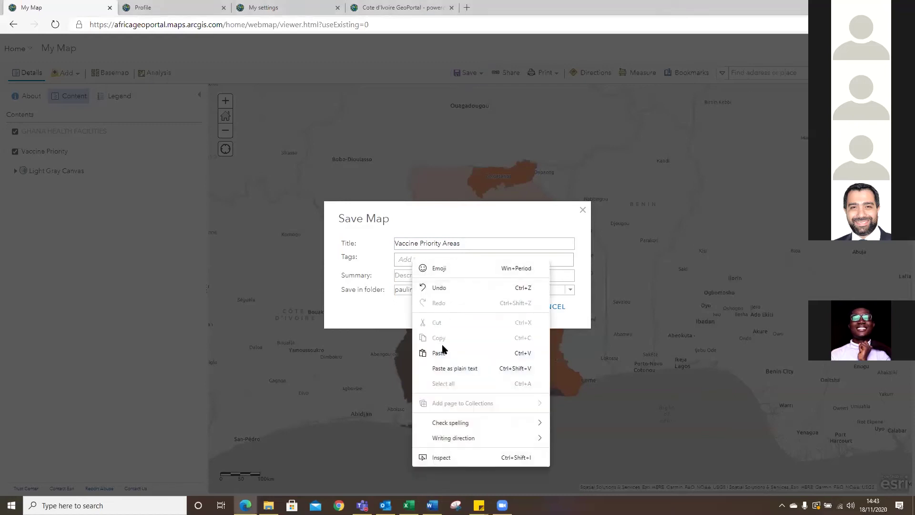
pyautogui.click(444, 353)
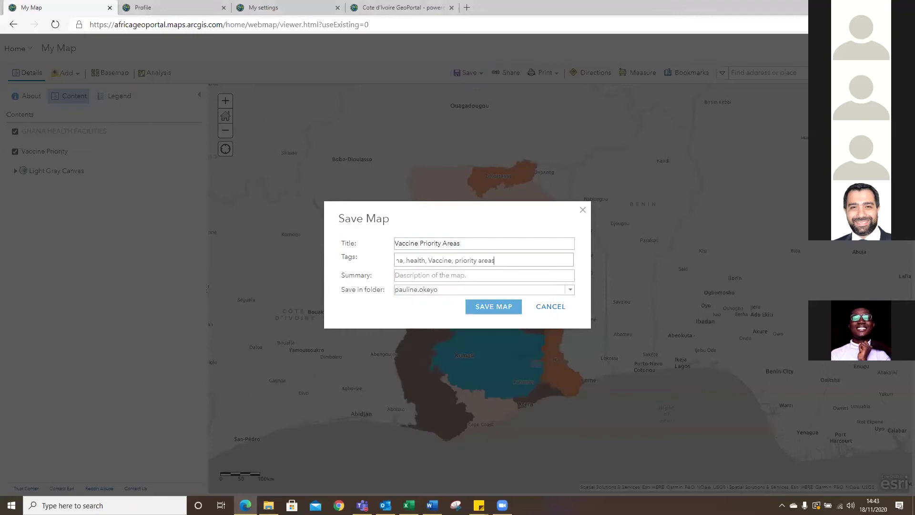
# Paste in the map summary that begins "This map visualizes the prioritization of delivery of vaccines".
pyautogui.hotkey('alt', 'Tab')
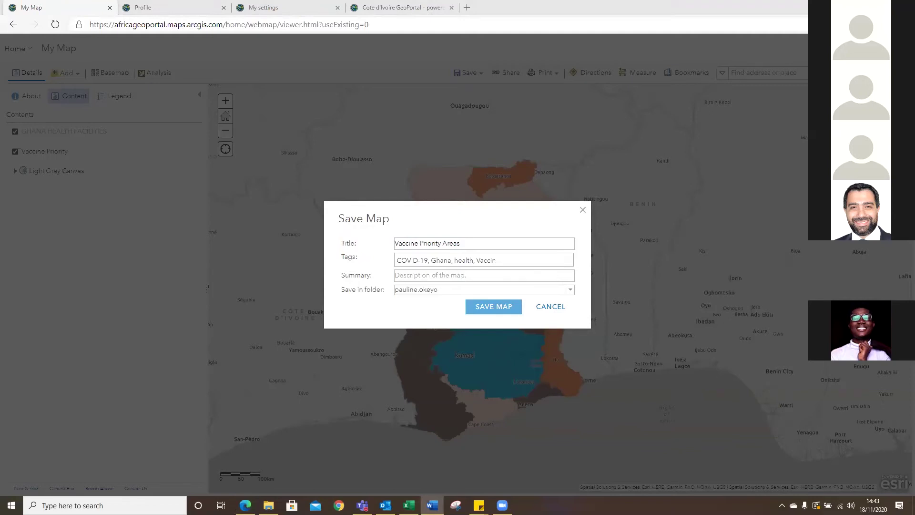
pyautogui.click(410, 275)
pyautogui.rightClick(414, 285)
pyautogui.click(407, 295)
pyautogui.rightClick(404, 296)
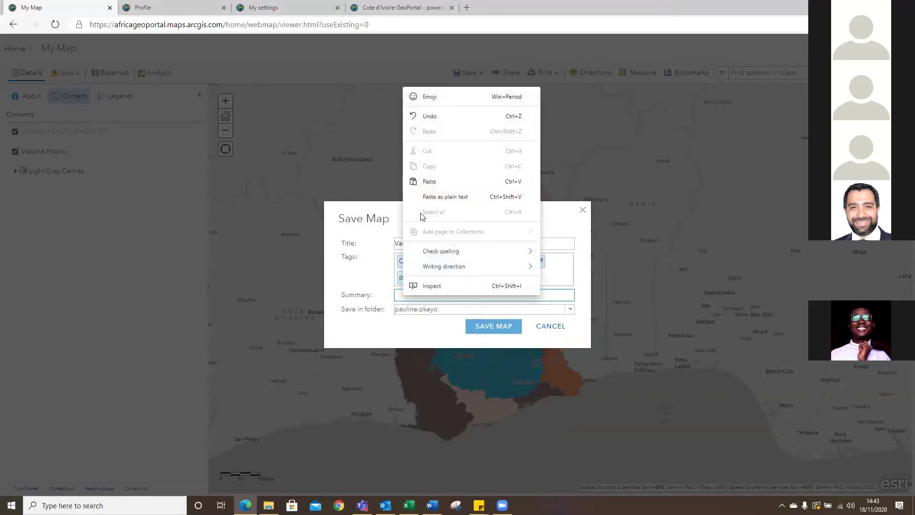
pyautogui.click(426, 184)
# Extend the title to Vaccine Priority Areas Ghana and save the map.
pyautogui.click(463, 240)
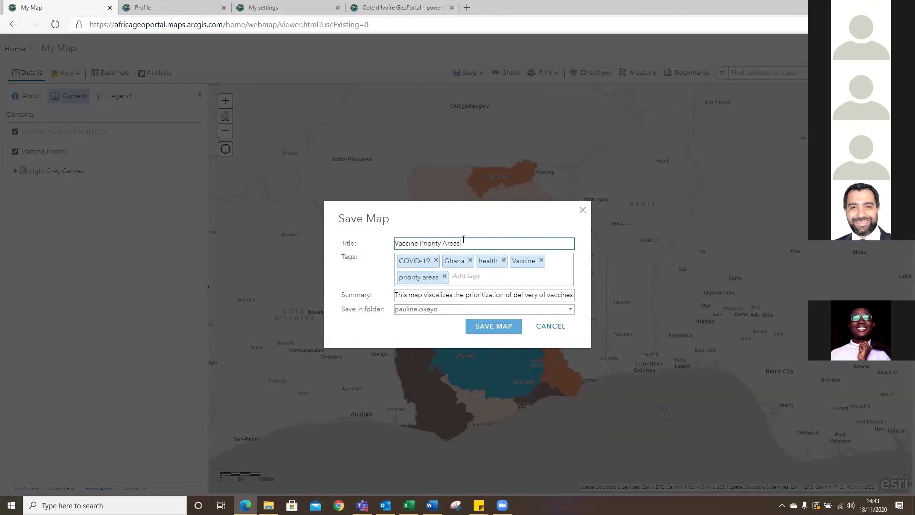
pyautogui.write('Ghana')
pyautogui.click(475, 278)
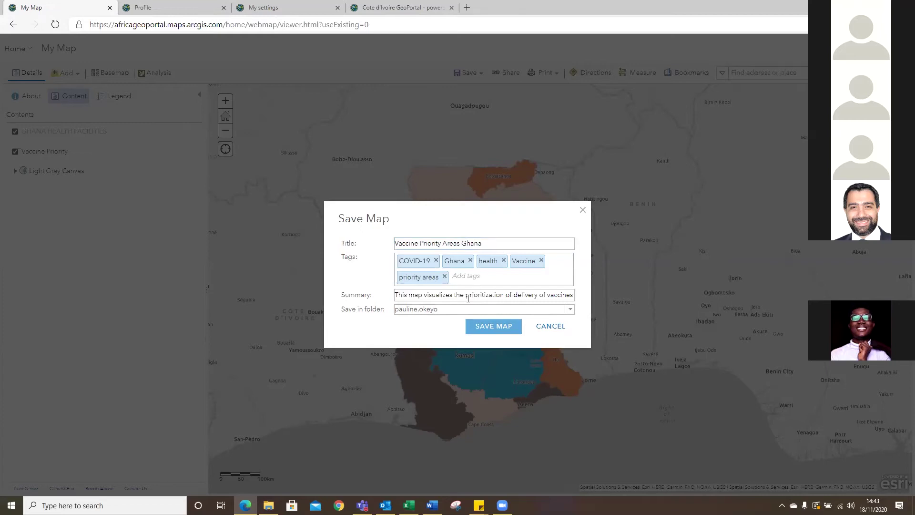
pyautogui.click(486, 330)
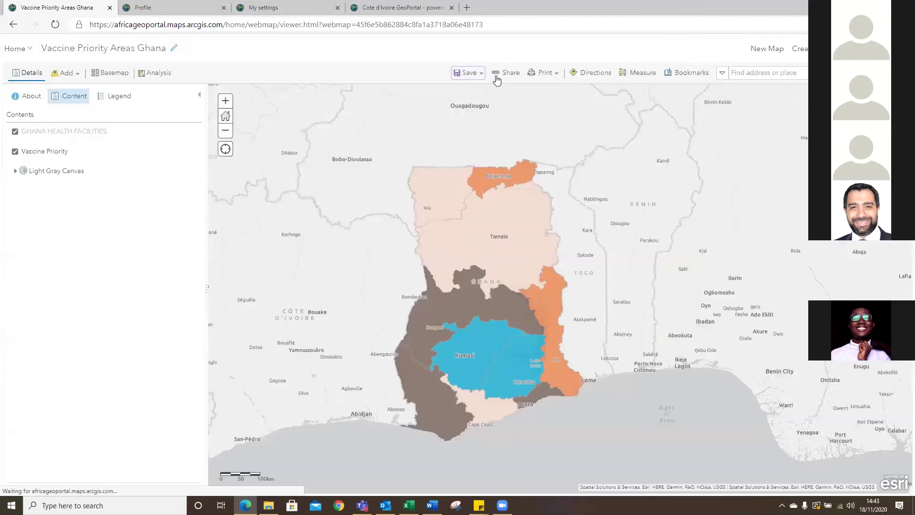
# Share the map with Everyone (public) and update the Vaccine_Priority layer's sharing to match.
pyautogui.click(502, 75)
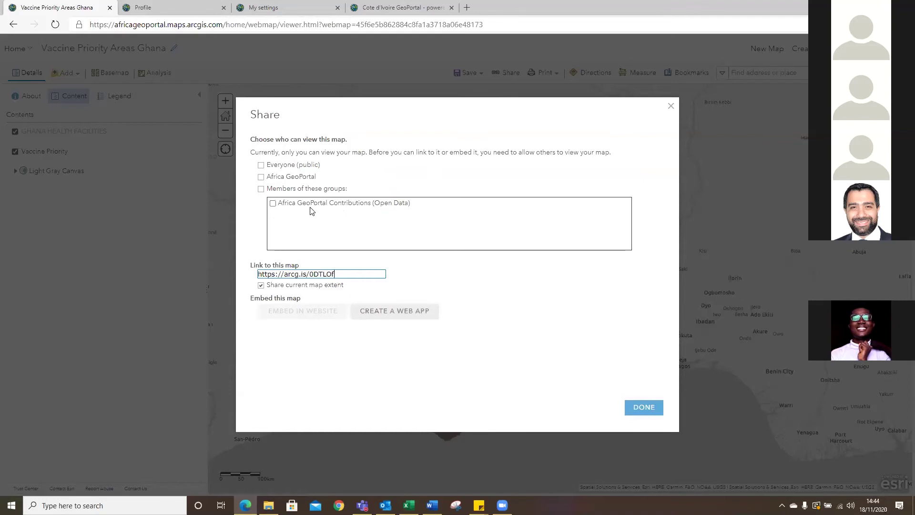
pyautogui.click(261, 165)
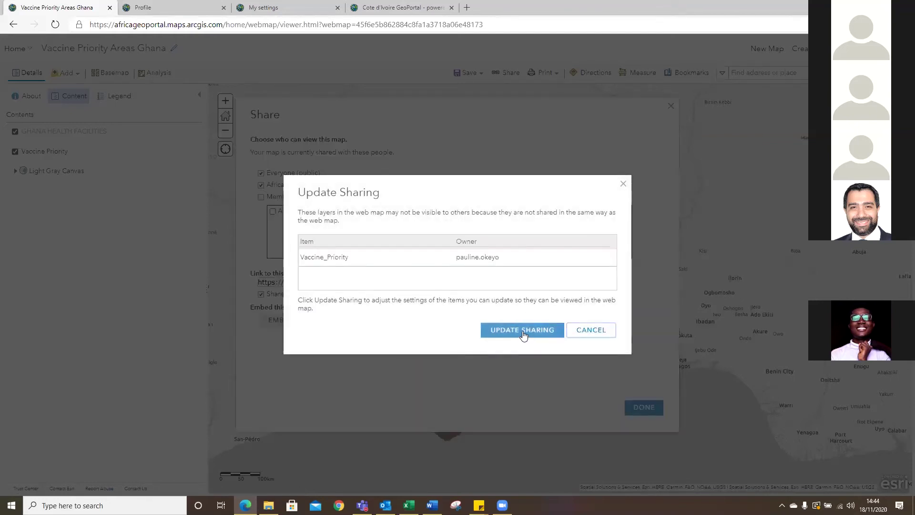
pyautogui.click(523, 332)
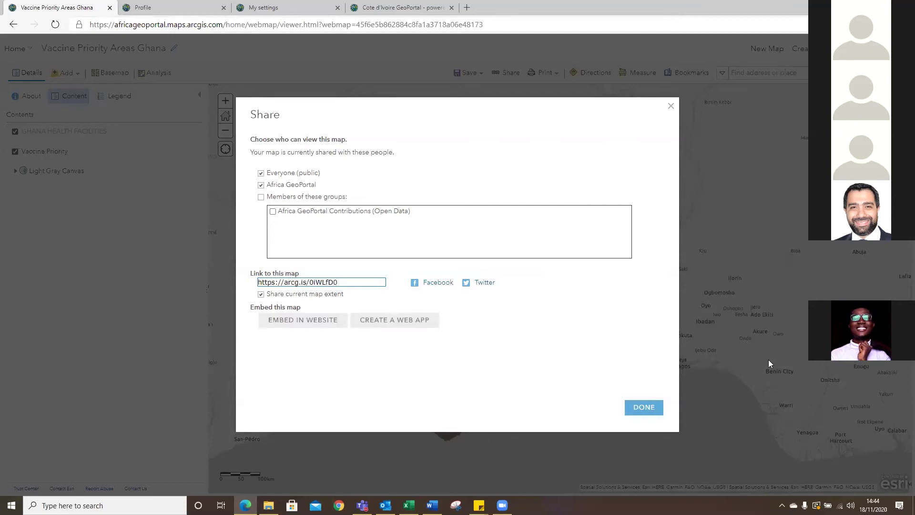
# Copy the short link to the shared map and finish sharing.
pyautogui.tripleClick(273, 283)
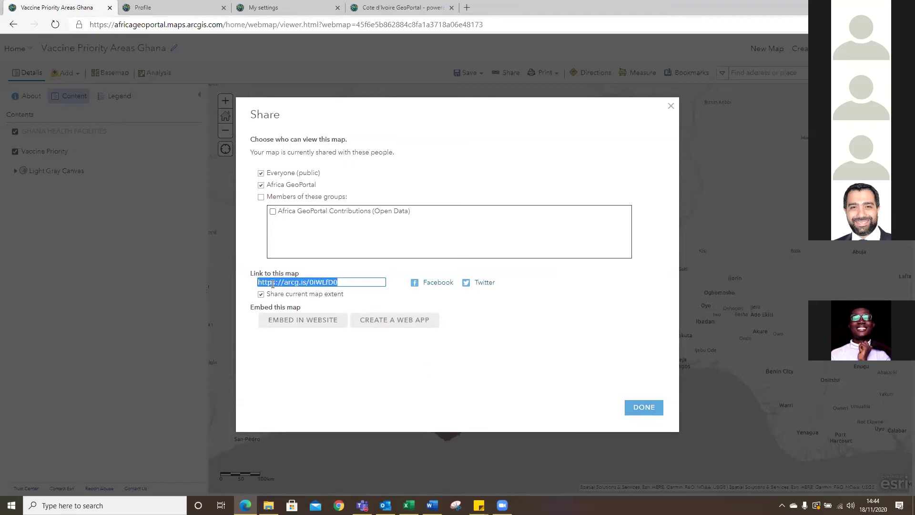
pyautogui.rightClick(272, 282)
pyautogui.click(296, 109)
pyautogui.click(649, 408)
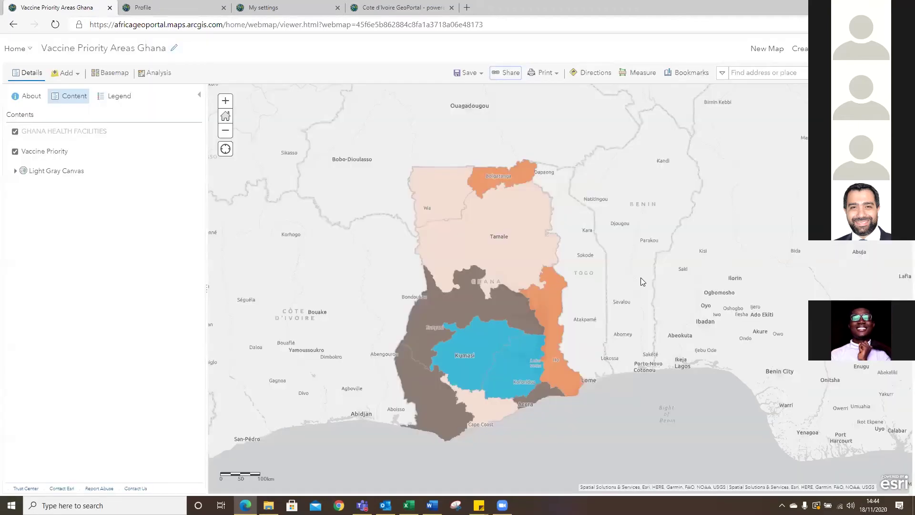
# Preview the map as a Basic Viewer web app from the Showcase a Map category without creating the app.
pyautogui.click(501, 75)
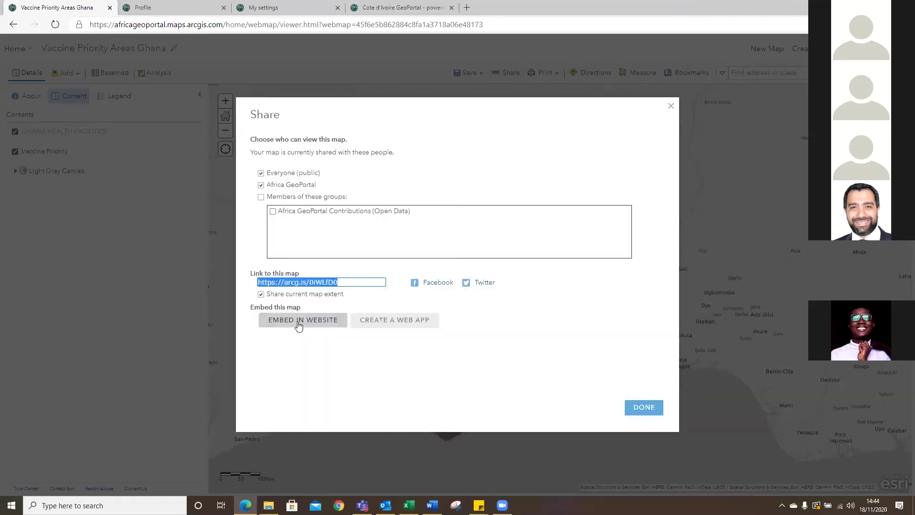
pyautogui.click(409, 324)
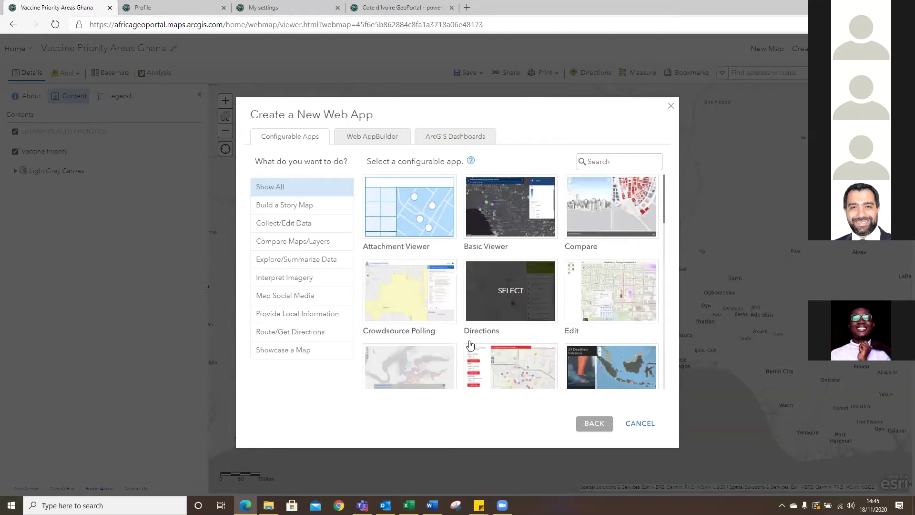
pyautogui.click(292, 349)
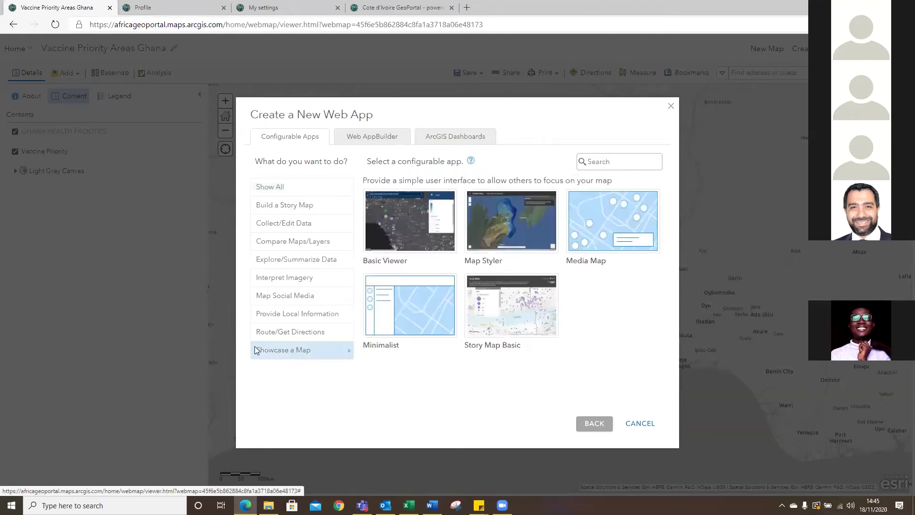
pyautogui.click(365, 233)
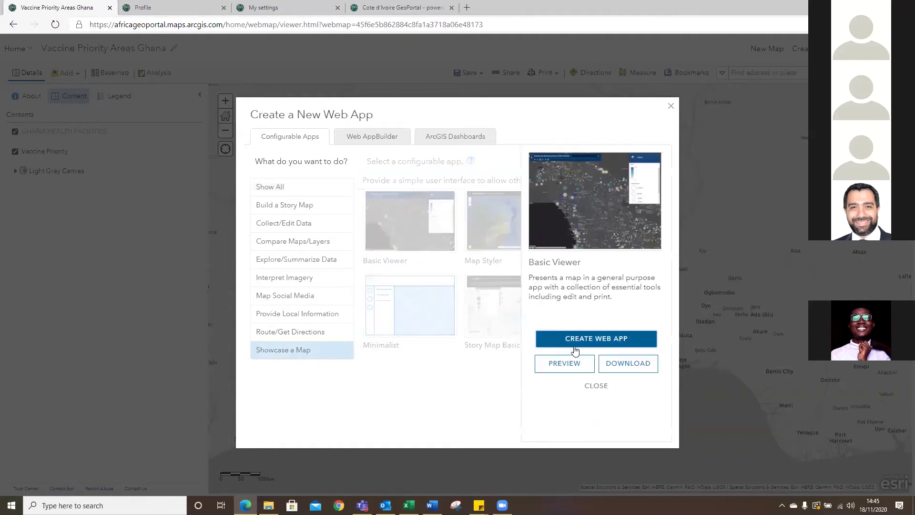
pyautogui.click(566, 363)
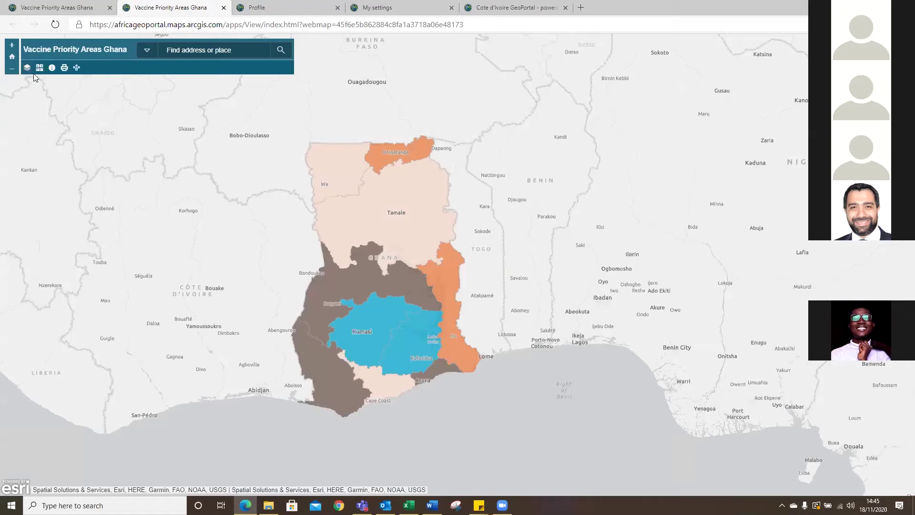
pyautogui.moveTo(352, 186); pyautogui.dragTo(429, 186)
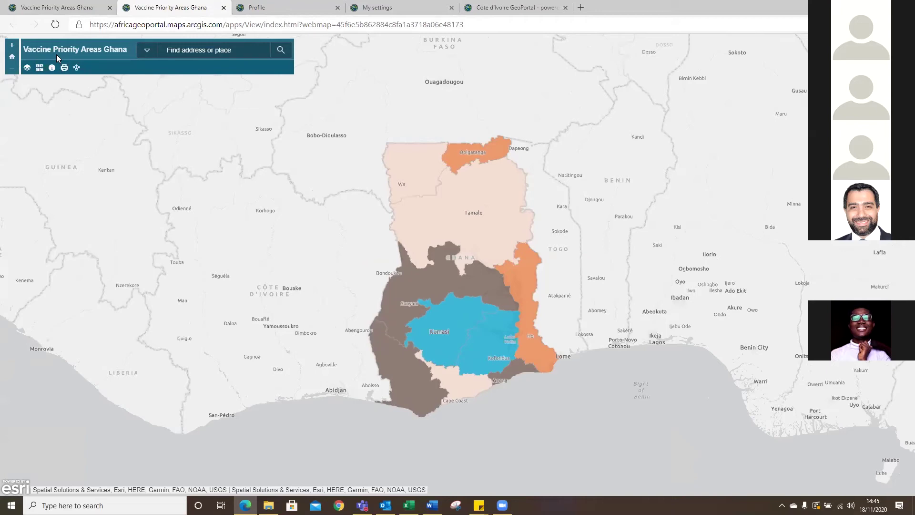
pyautogui.click(54, 7)
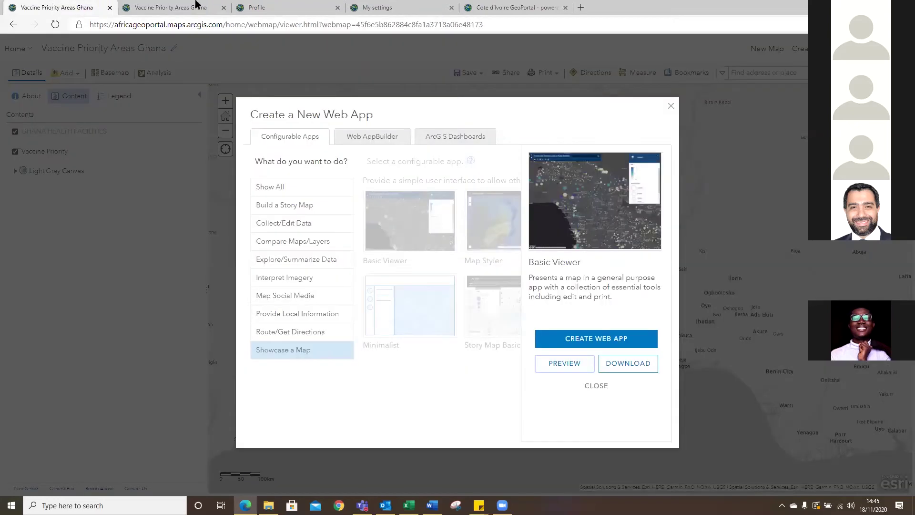
pyautogui.click(670, 106)
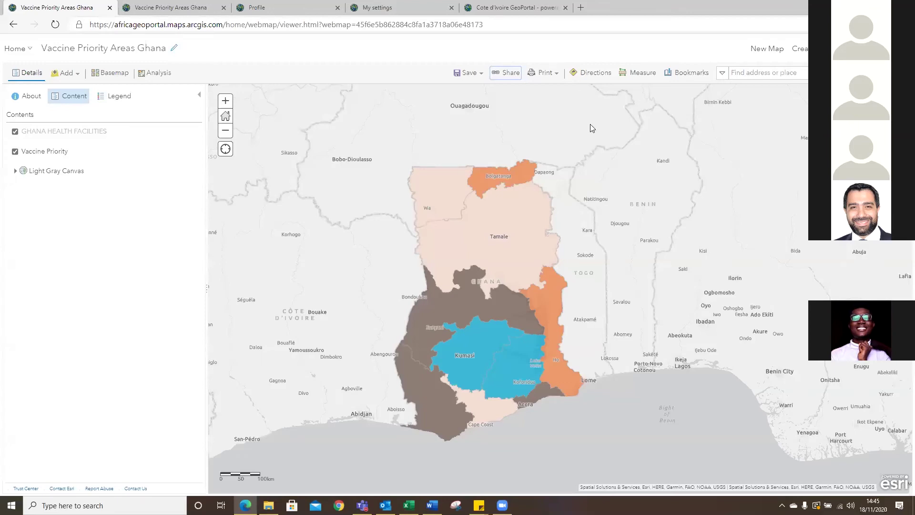
# Leave the saved map and return to the Africa GeoPortal home page.
pyautogui.click(29, 49)
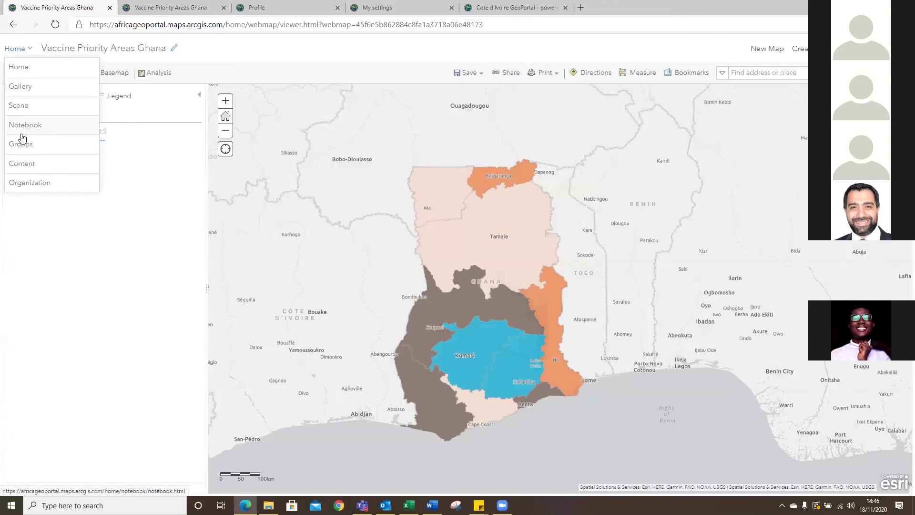
pyautogui.click(100, 275)
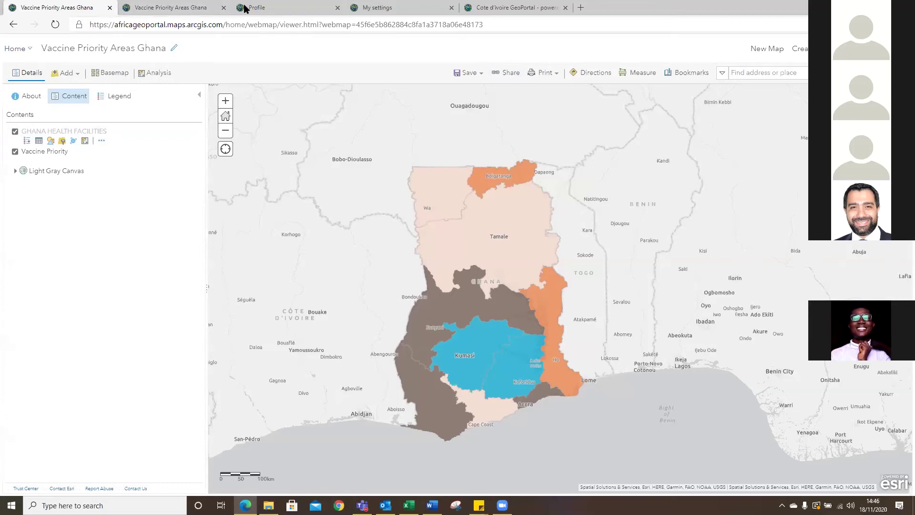
pyautogui.rightClick(14, 25)
pyautogui.click(46, 72)
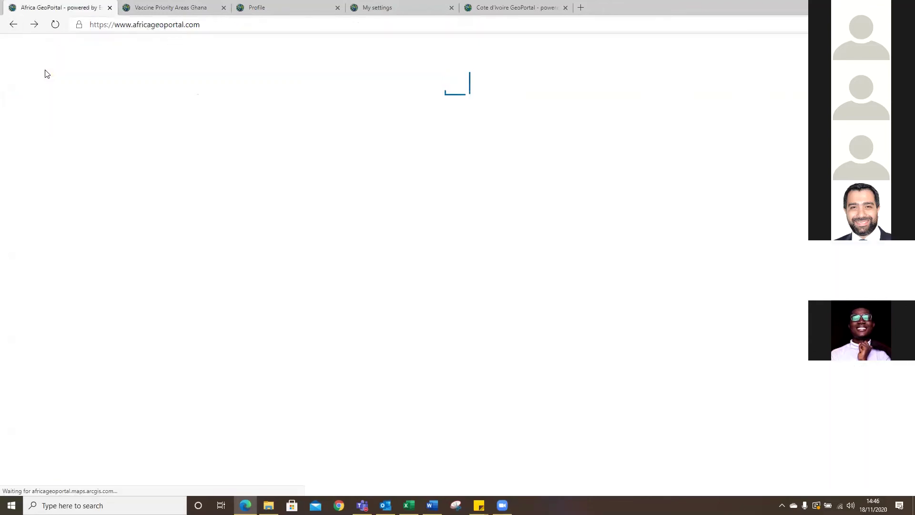